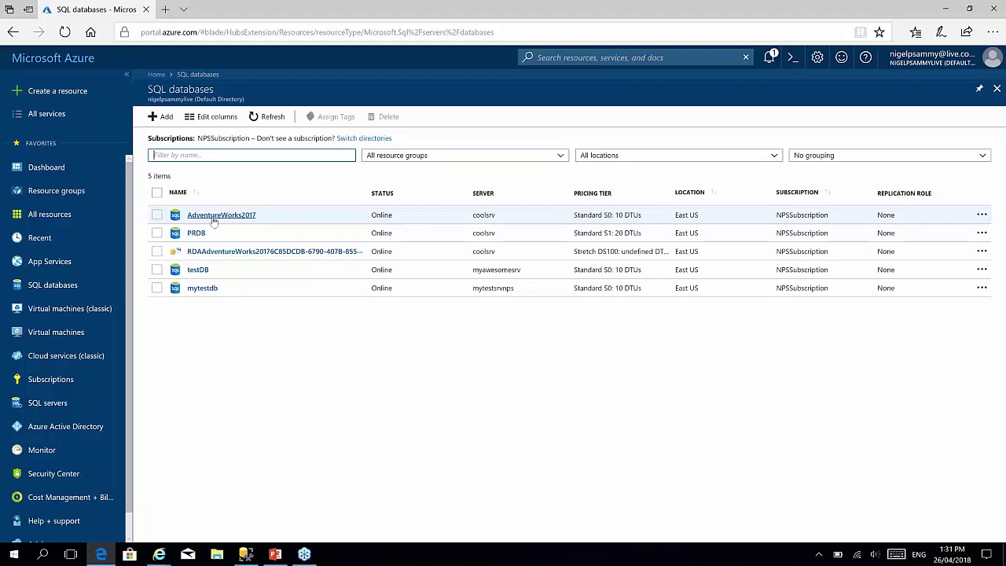
- Open AdventureWorks2017, start a point-in-time restore, then discard it without creating a copy
left_click(215, 215)
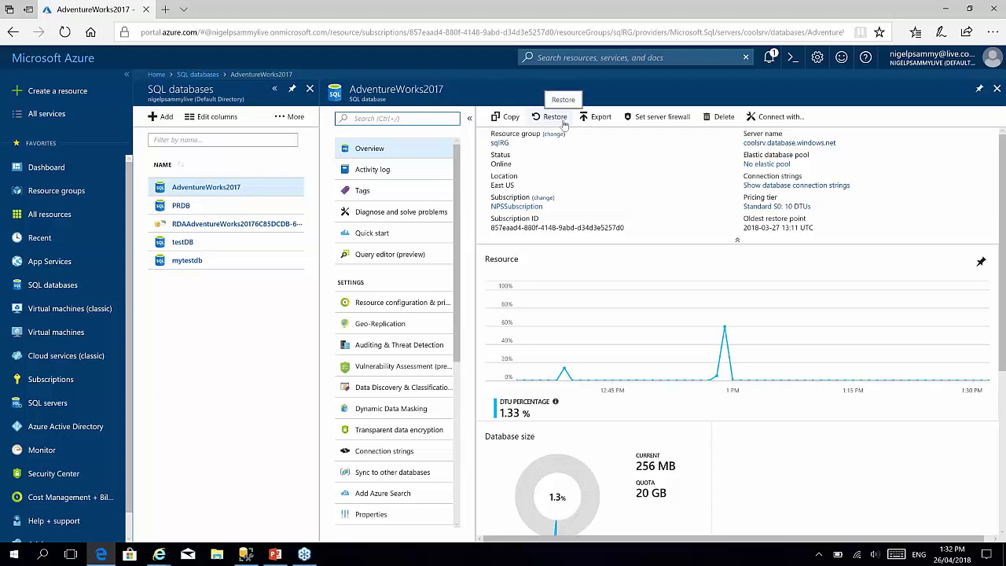
left_click(563, 121)
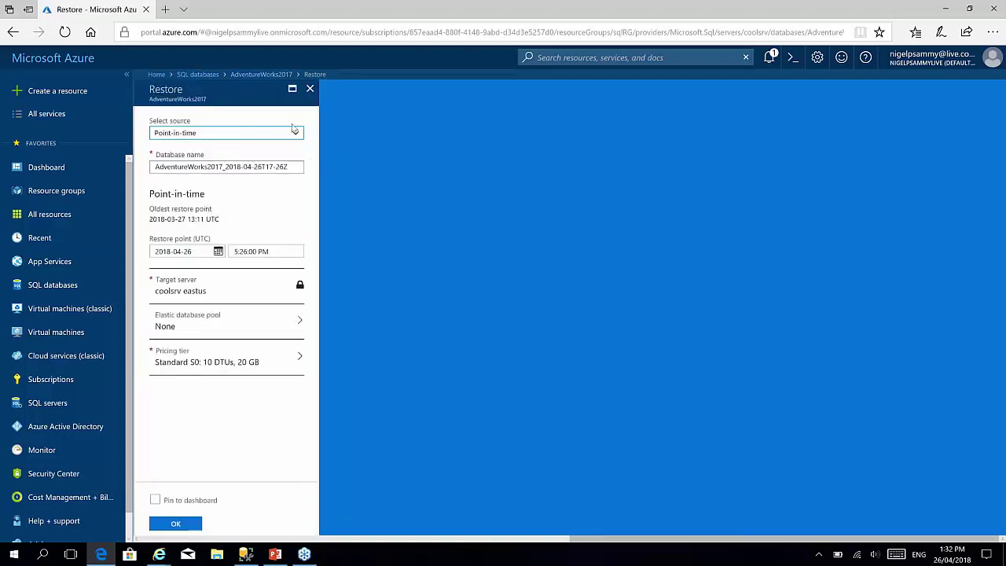
left_click(297, 166)
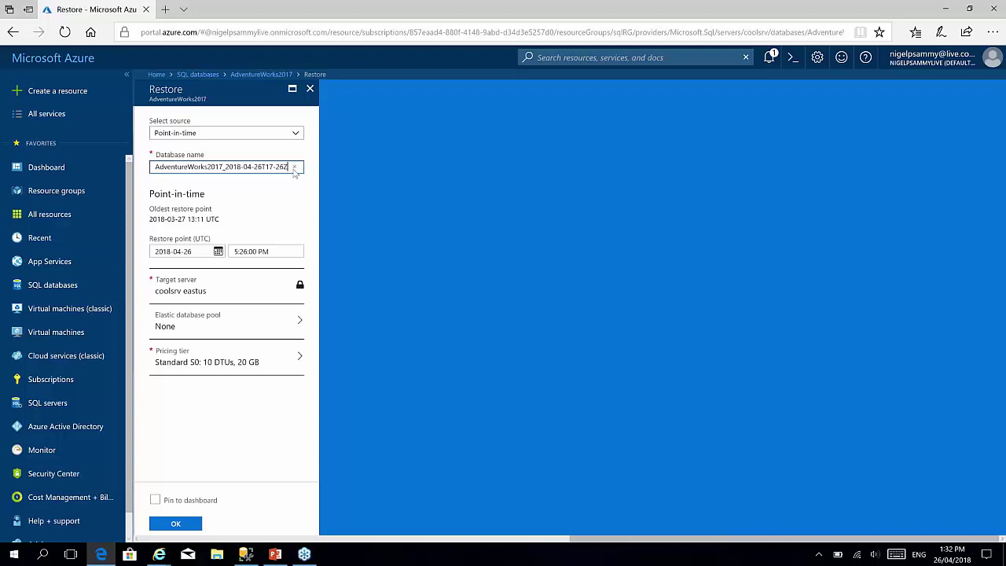
key("BackSpace")
key("BackSpace")
key("BackSpace")
key("BackSpace")
key("BackSpace")
key("BackSpace")
key("BackSpace")
key("BackSpace")
key("BackSpace")
key("BackSpace")
key("BackSpace")
key("BackSpace")
key("BackSpace")
key("BackSpace")
key("BackSpace")
key("BackSpace")
key("BackSpace")
key("BackSpace")
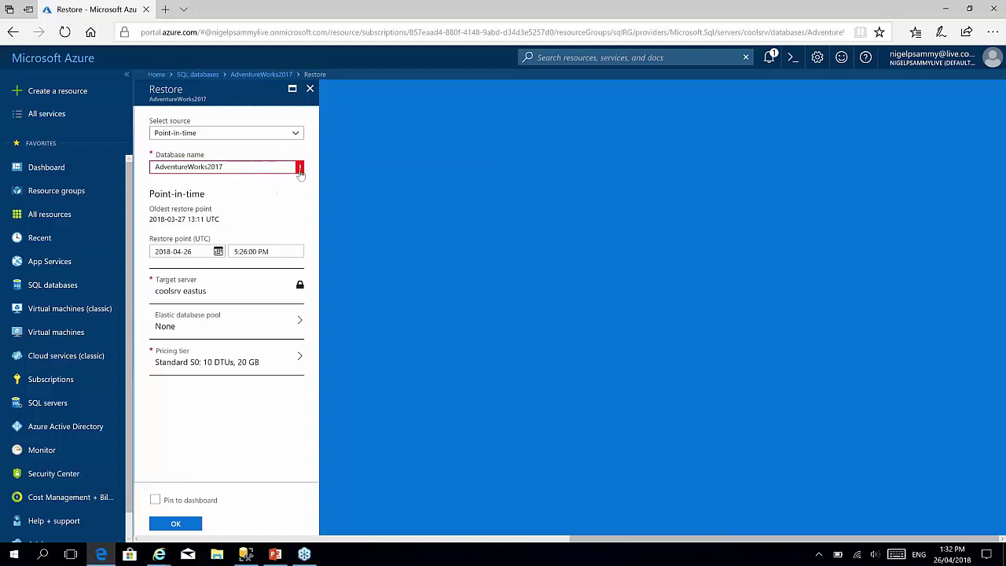
mouse_move(299, 171)
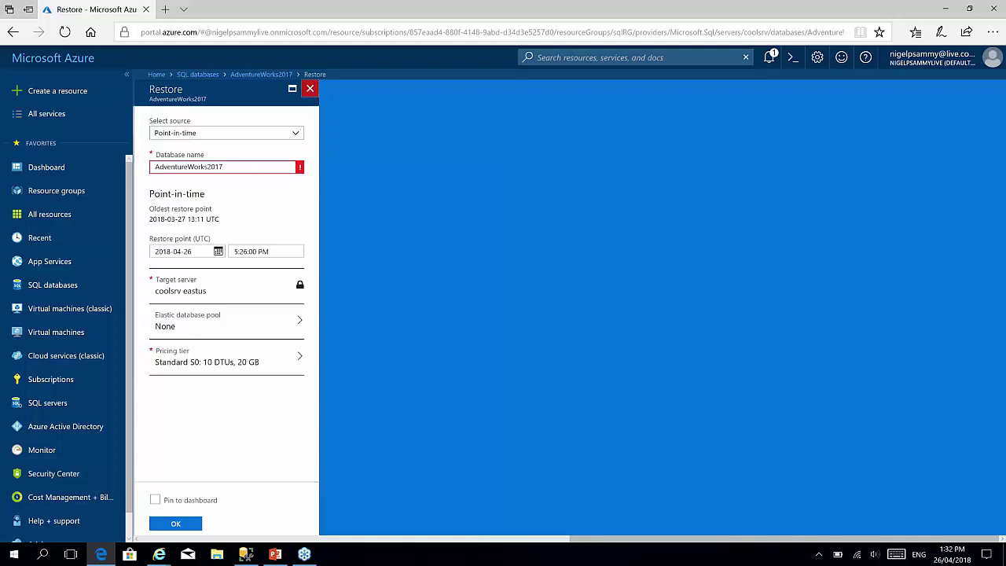
left_click(310, 88)
left_click(479, 303)
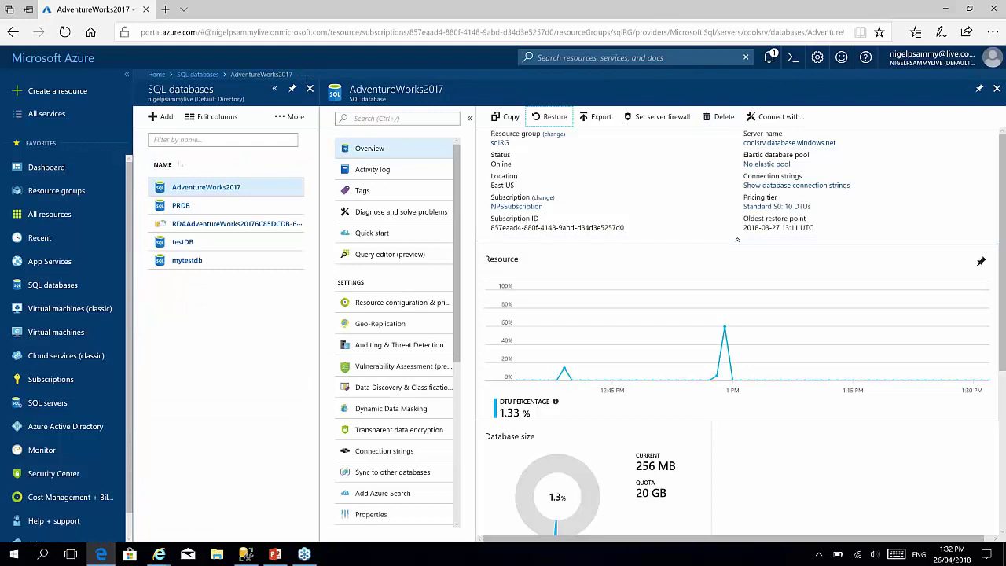
- Sign in to the AdventureWorks2017 Query editor (preview) with the login password
left_click(417, 259)
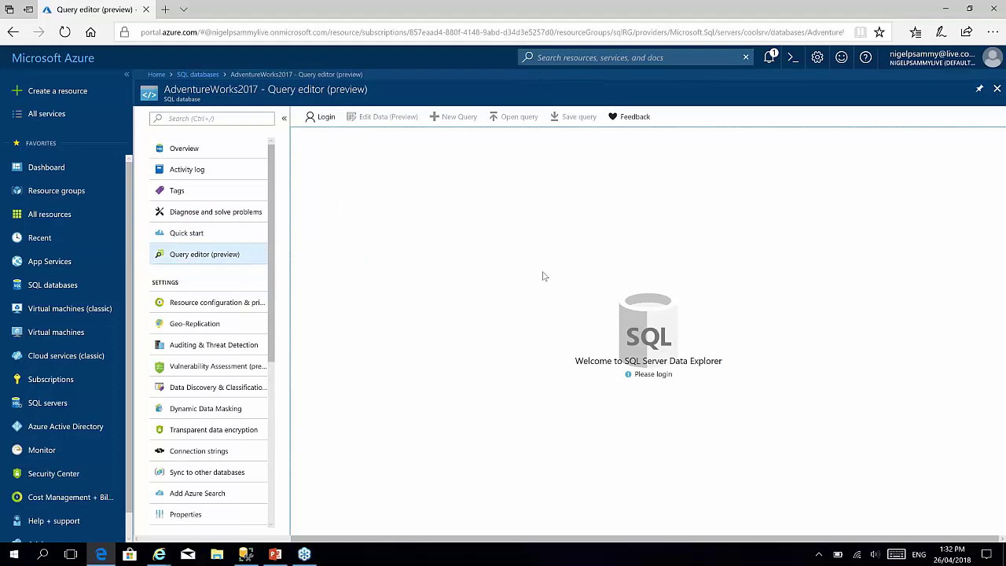
left_click(323, 119)
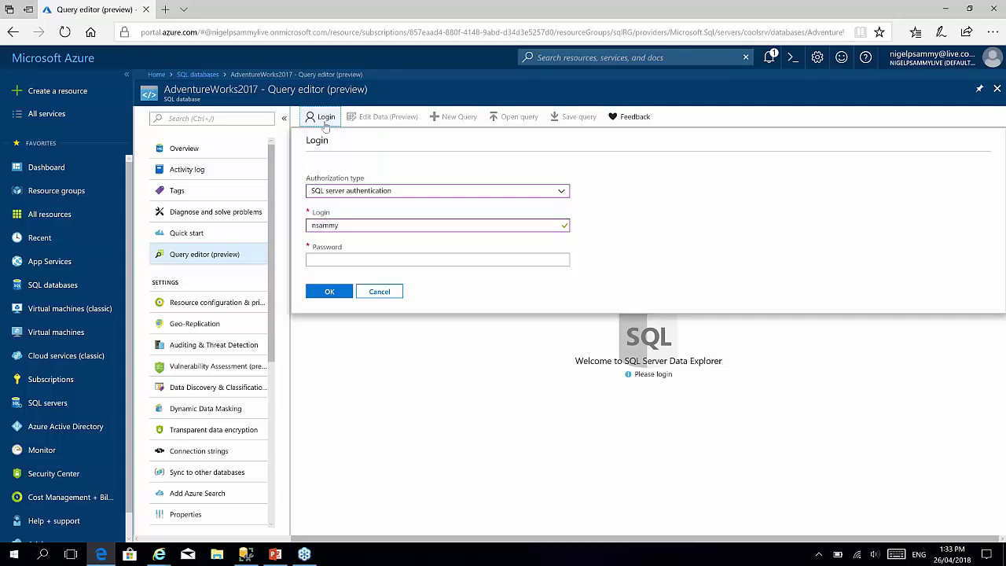
left_click(399, 258)
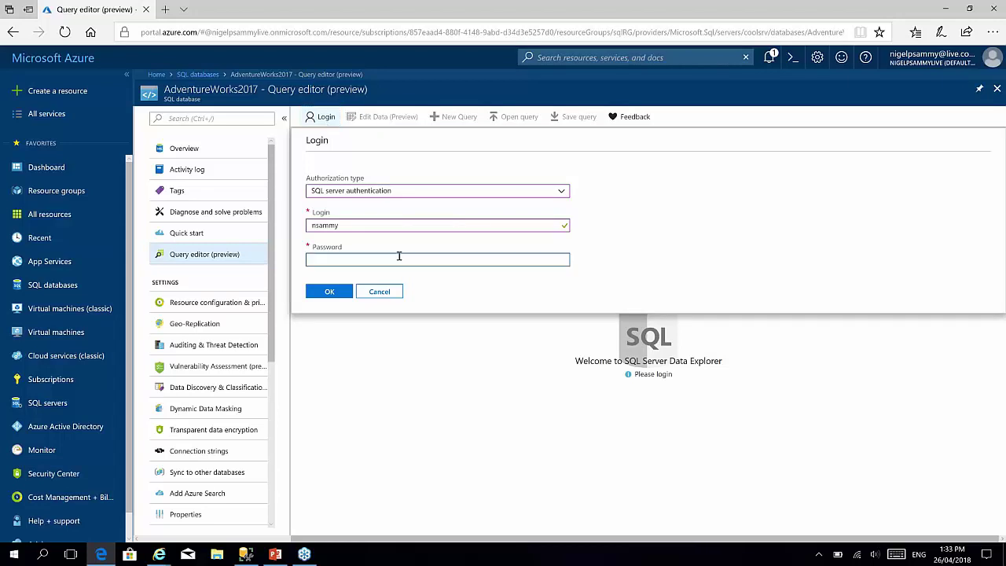
type("•••••••••")
left_click(339, 291)
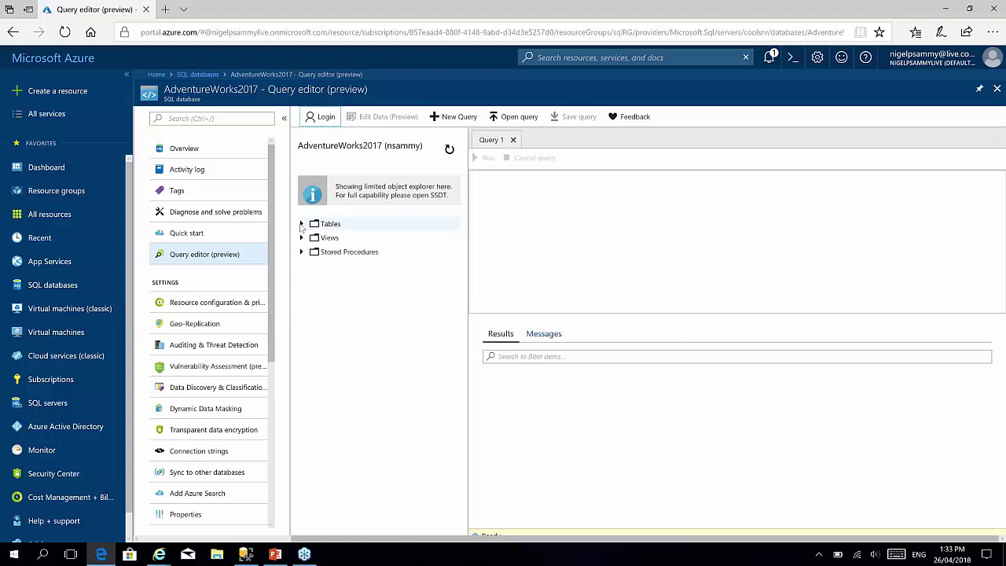
- Run 'Select * from person.personphone' and view the returned phone number rows
left_click(301, 224)
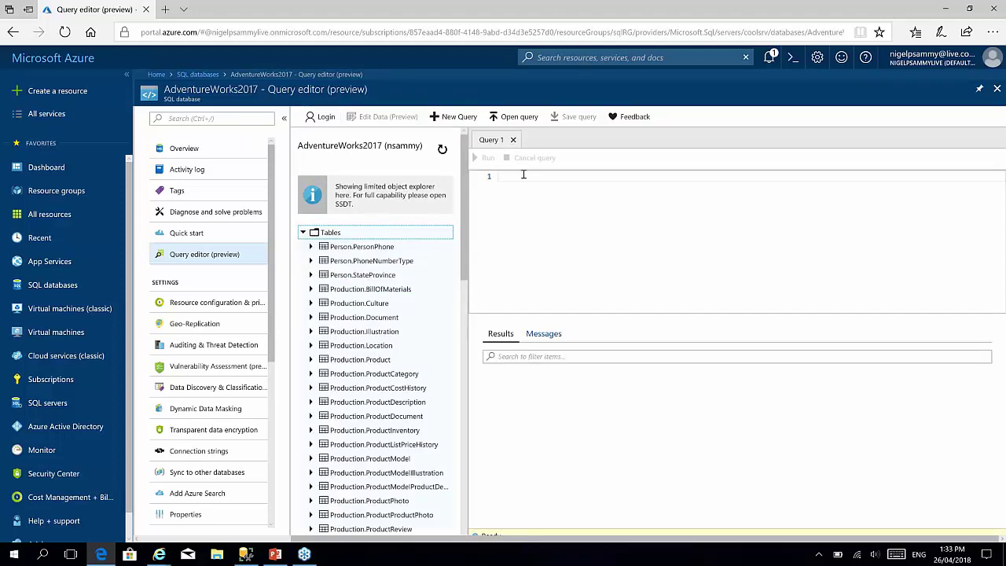
type("Selec")
key("BackSpace")
key("BackSpace")
key("BackSpace")
type("lect")
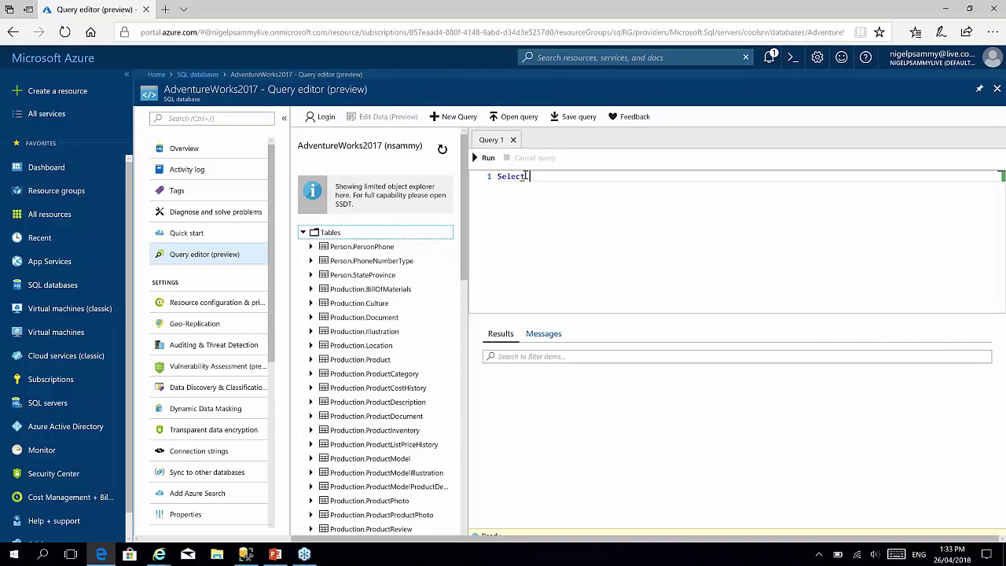
type(" * from person.personphone")
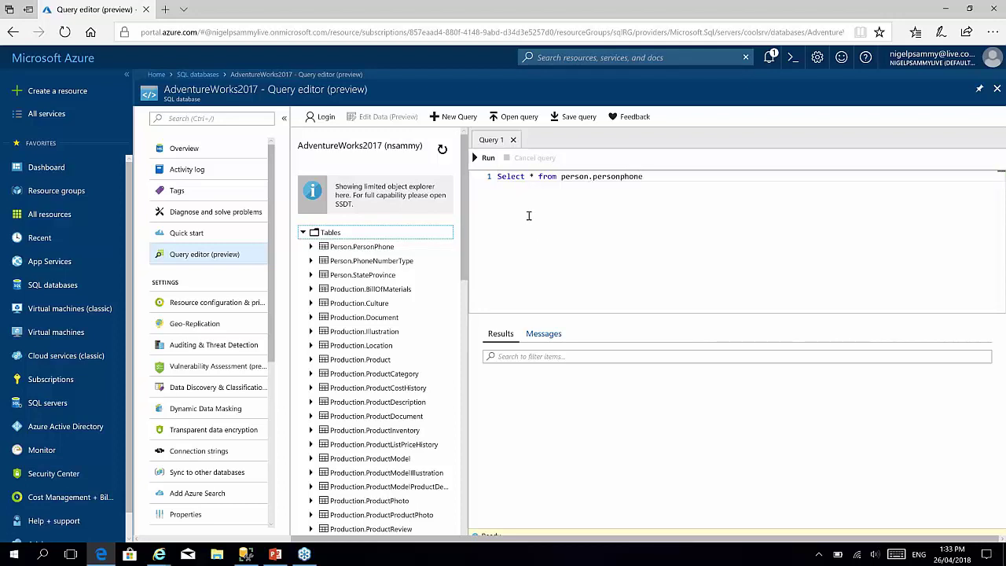
left_click(484, 158)
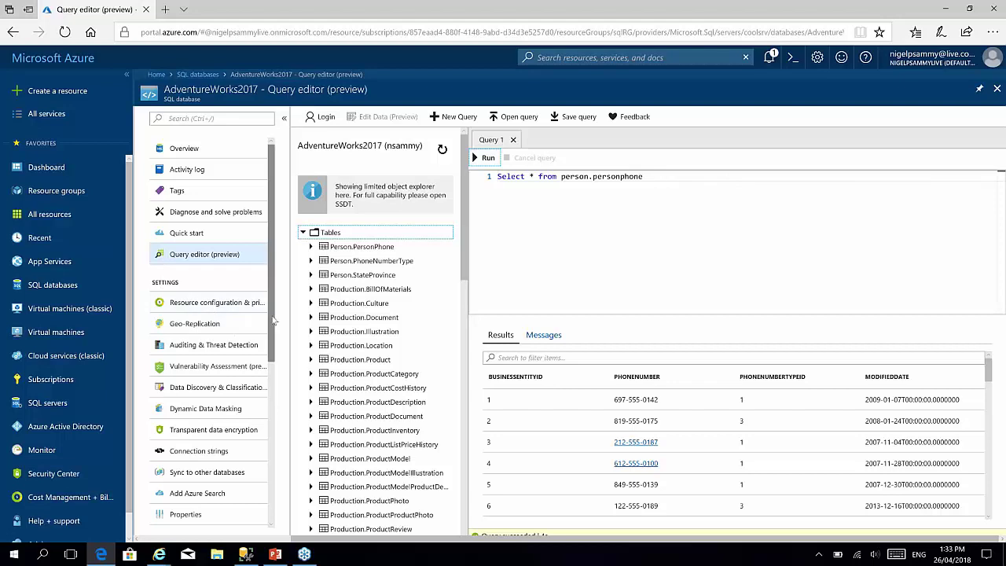
left_click_drag(269, 335, 270, 391)
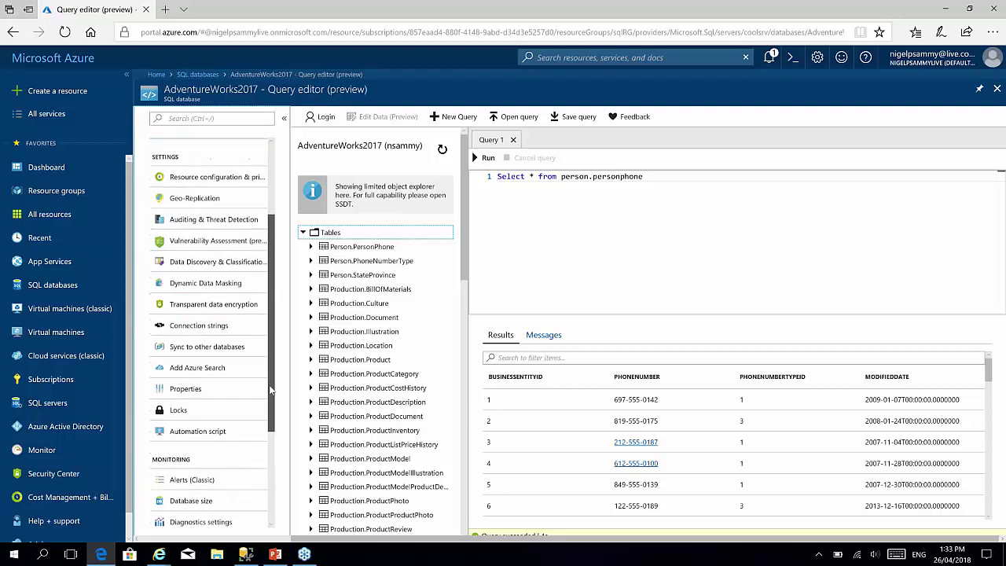
- Leave the query editor, switch Auditing and Threat Detection ON, and start the alert email field
left_click(222, 222)
key("Return")
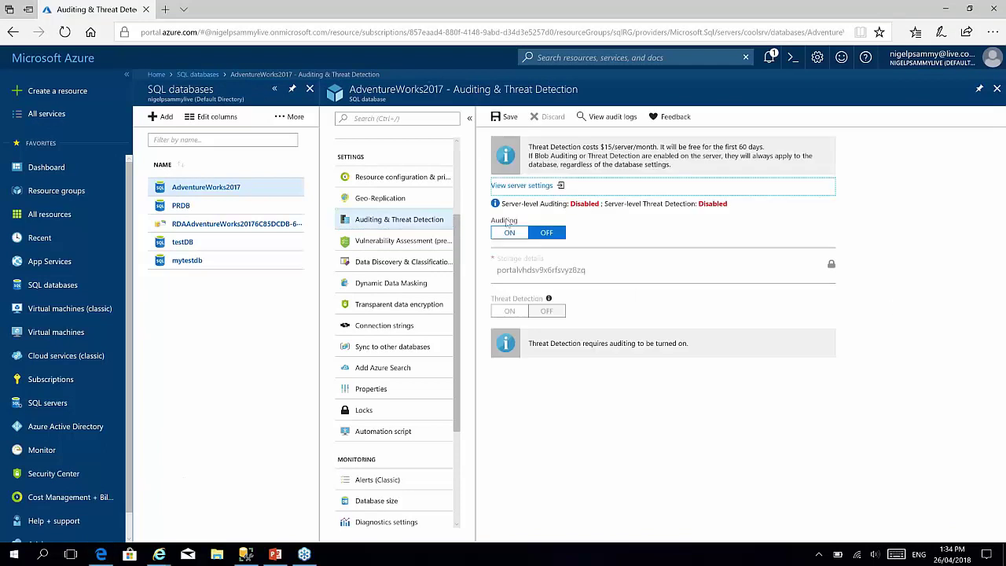
left_click(519, 236)
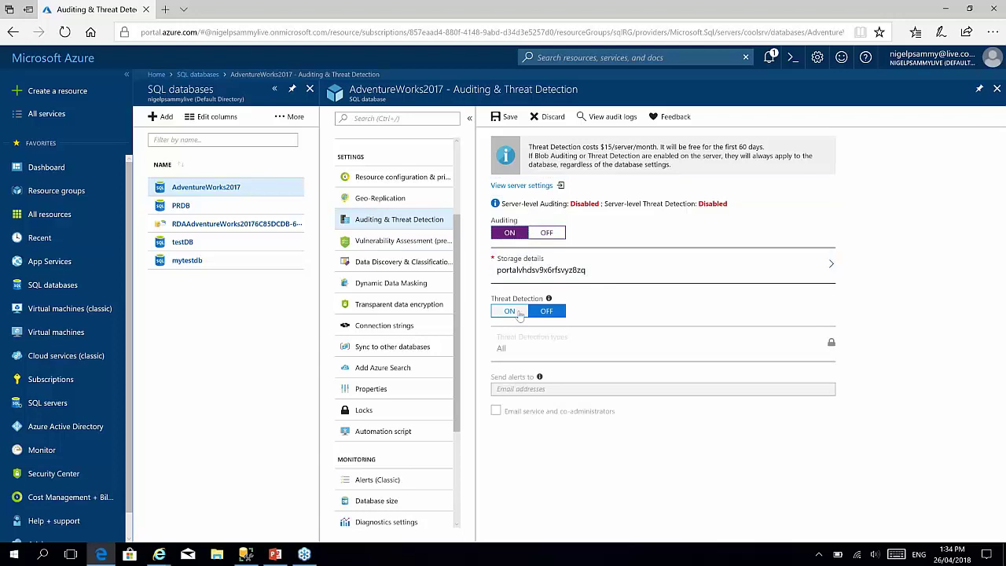
left_click(518, 313)
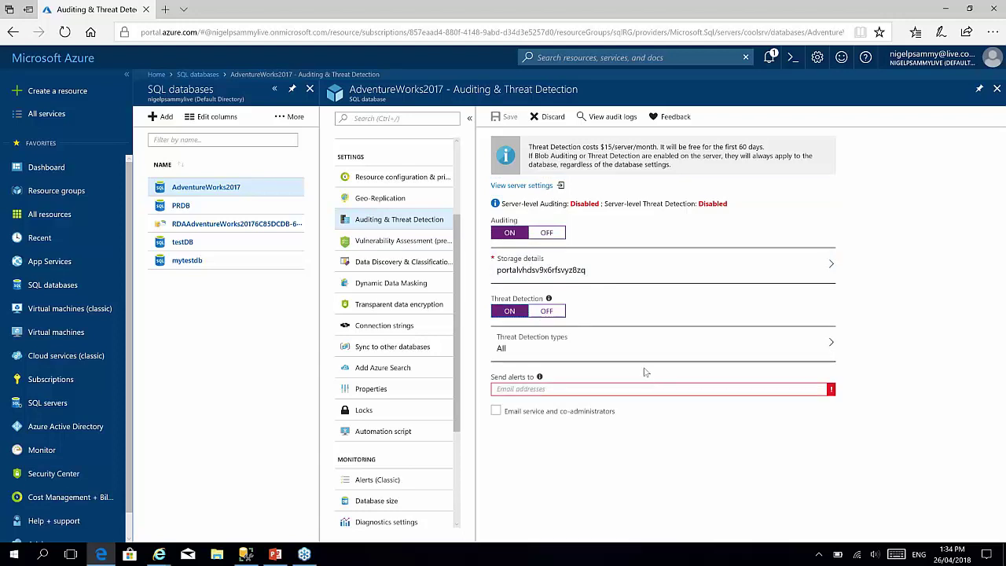
mouse_move(656, 384)
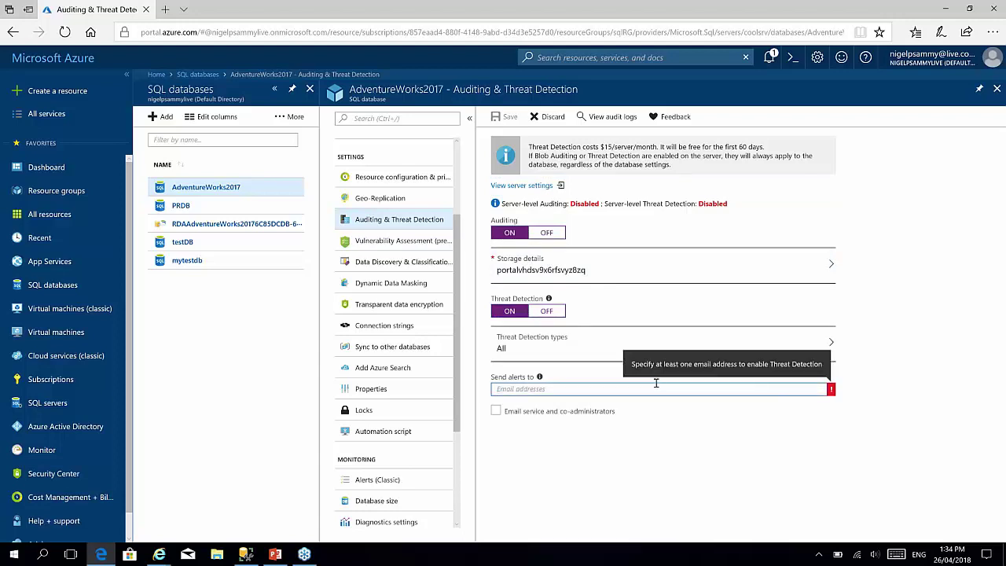
left_click(655, 384)
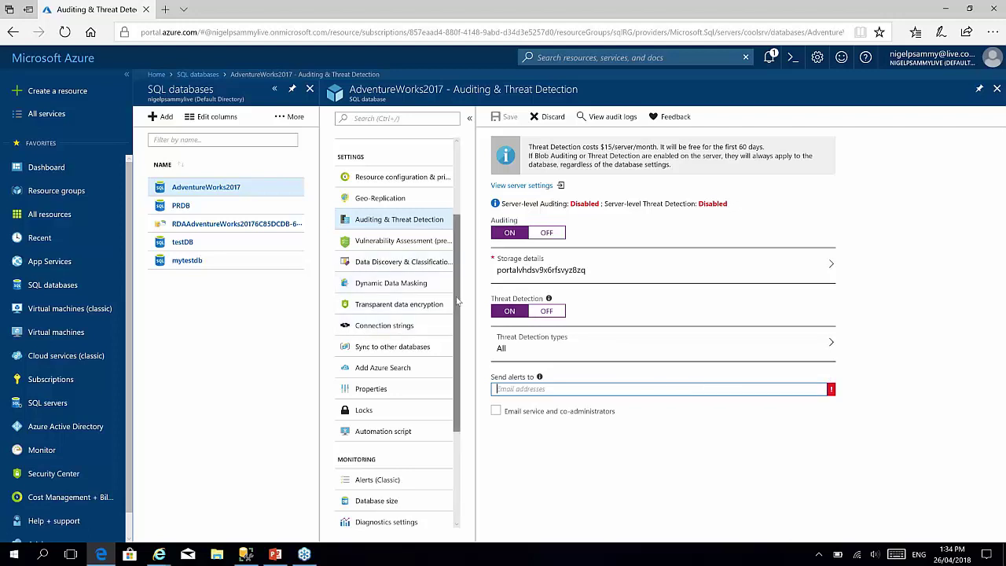
left_click_drag(458, 301, 458, 314)
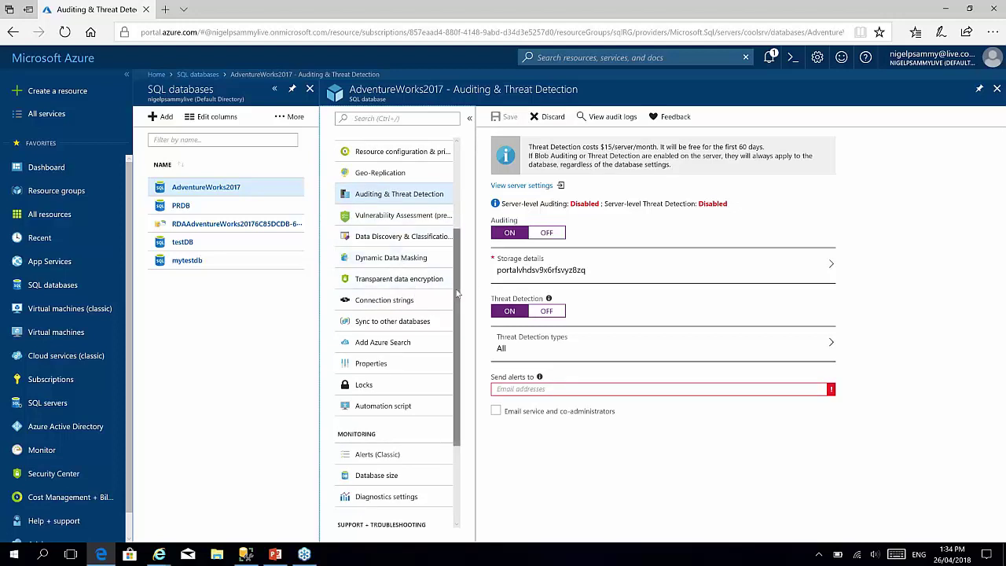
left_click_drag(458, 299, 393, 366)
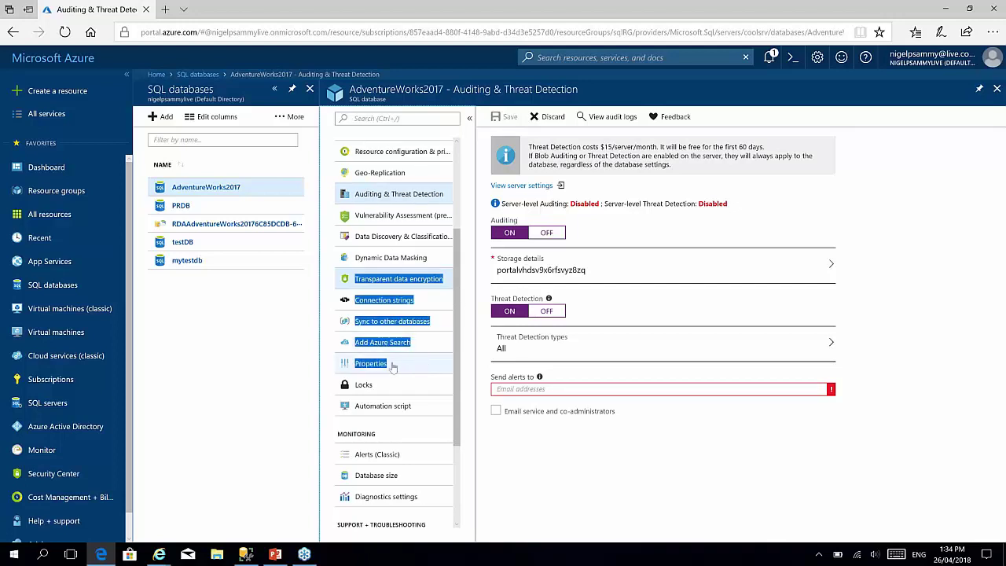
left_click(393, 368)
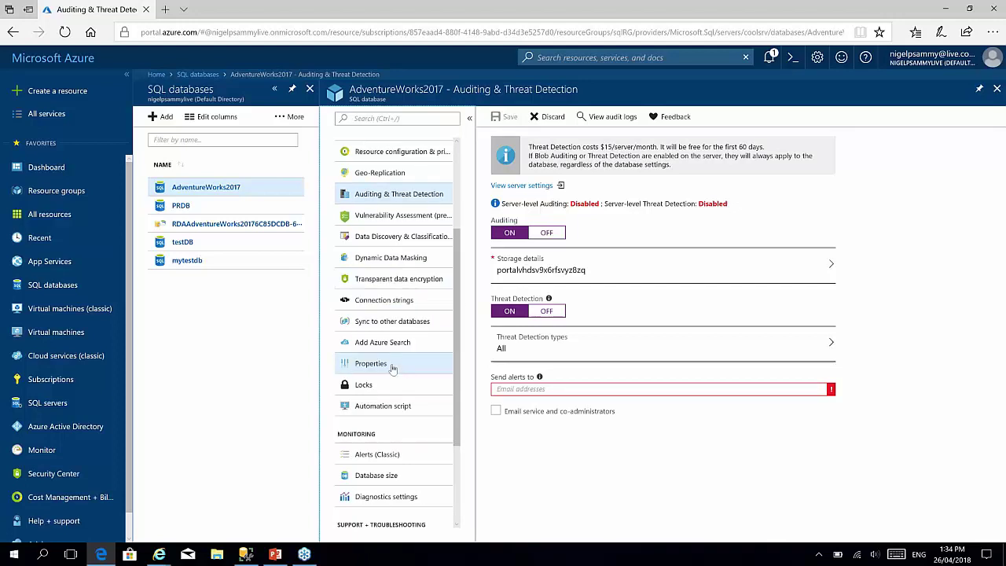
- Review AdventureWorks2017's Properties and Database size, then open Diagnostics settings
left_click(393, 367)
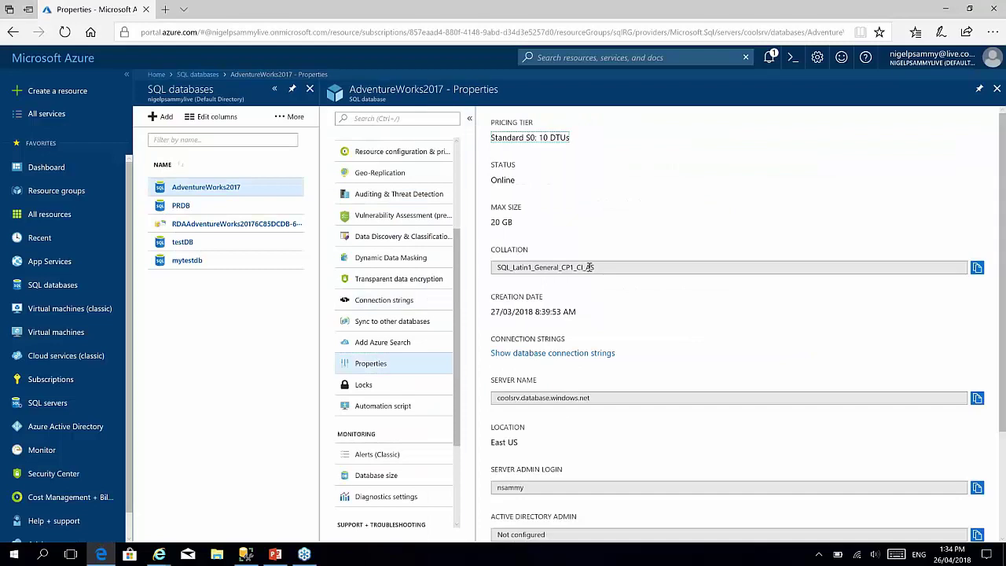
scroll(396, 330, "down", 2)
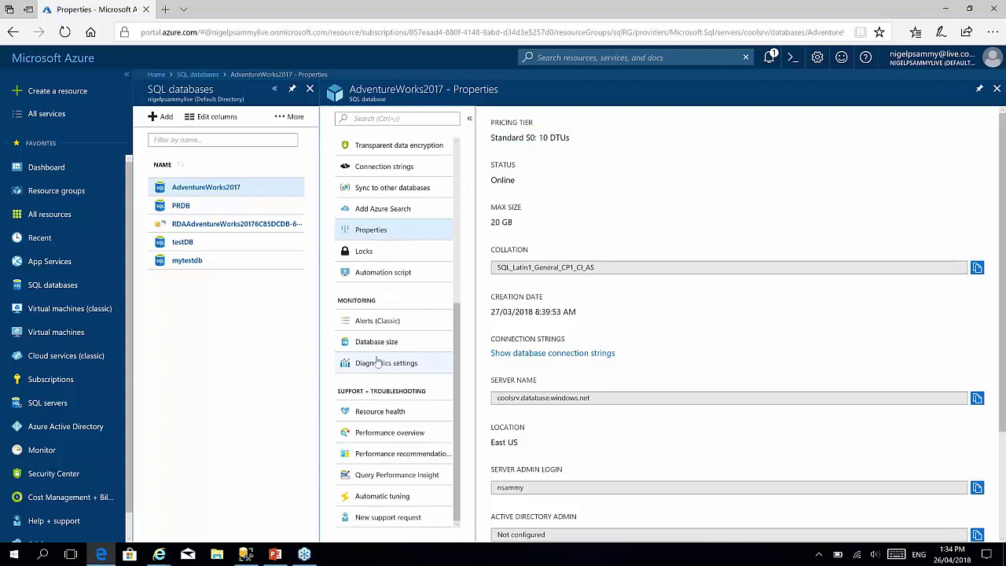
left_click(371, 343)
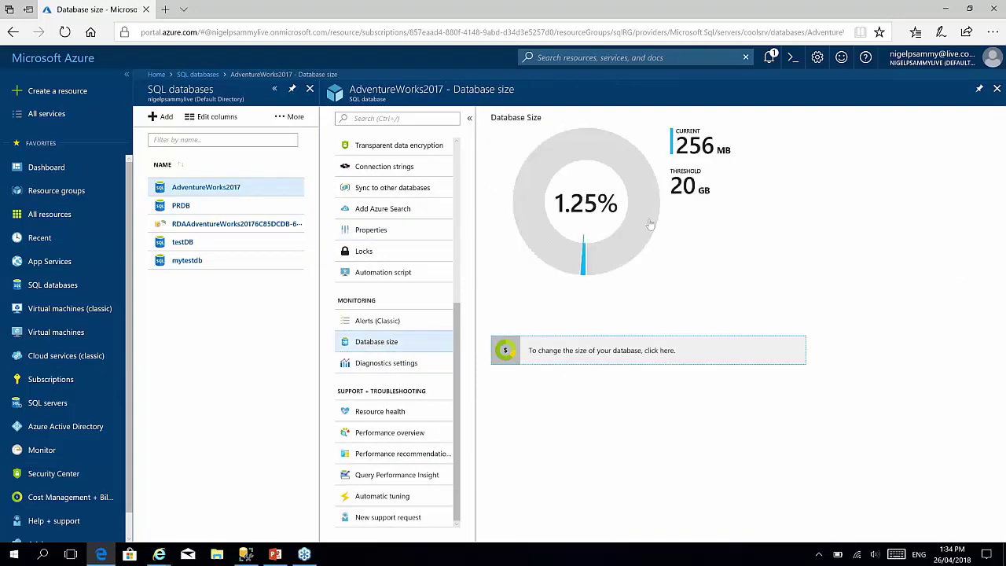
left_click(406, 365)
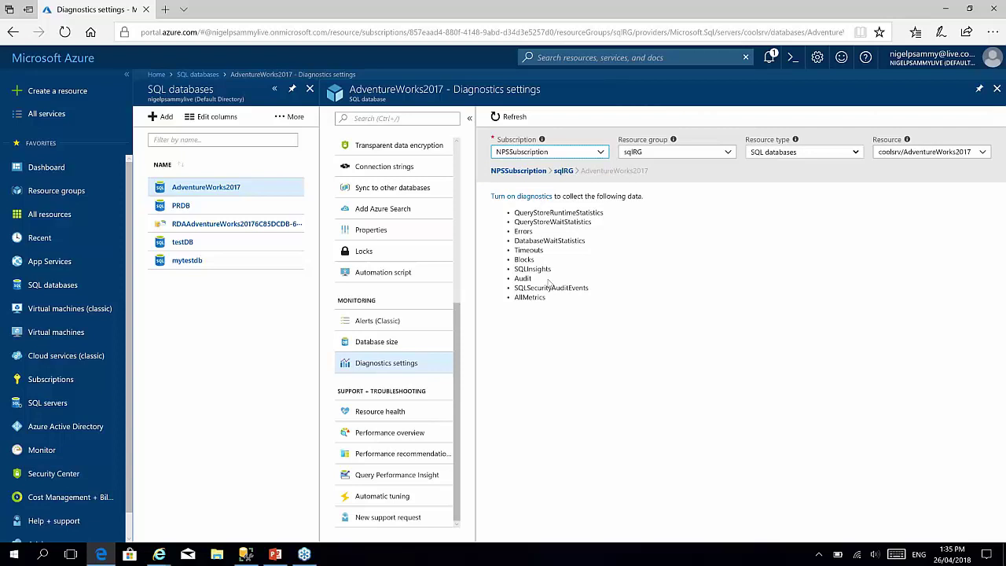
- Check Resource health, then view Performance overview's top 5 queries by CPU chart
left_click(416, 417)
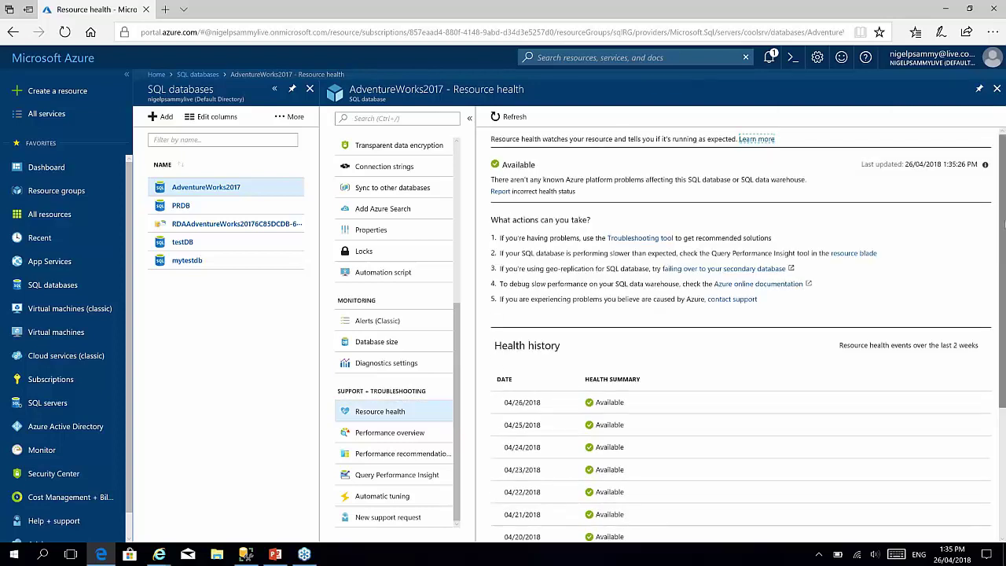
left_click(1003, 224)
scroll(1003, 224, "down", 3)
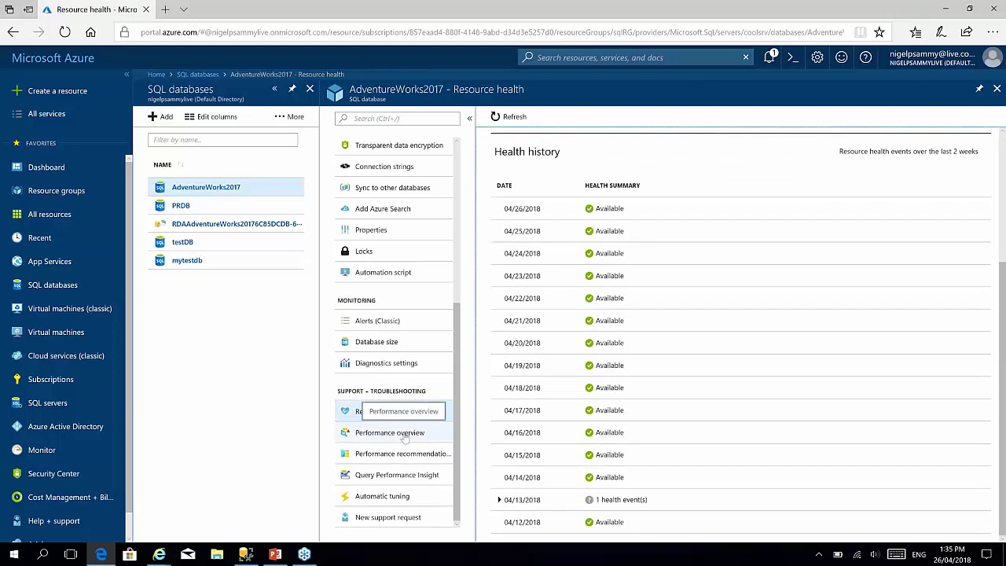
left_click(405, 439)
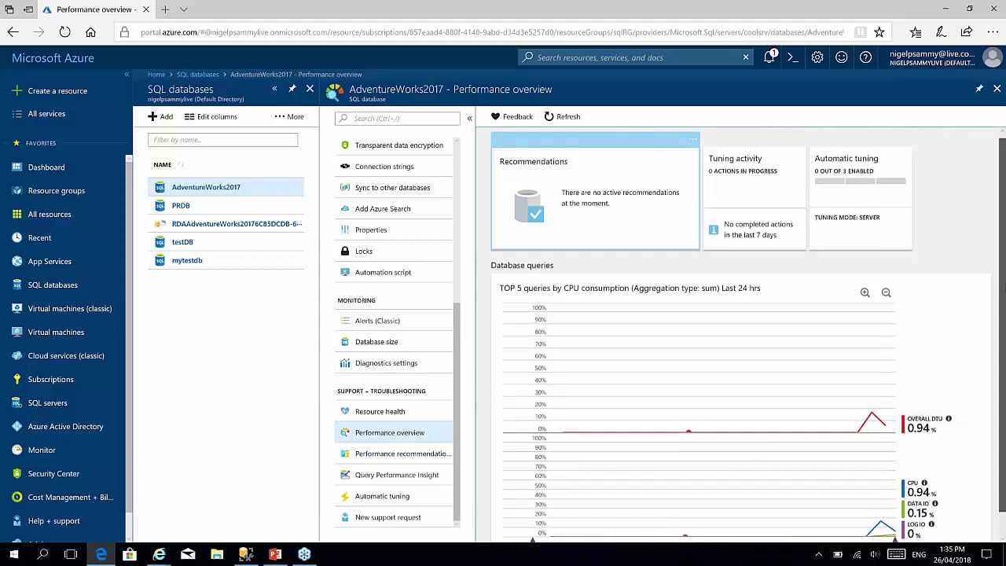
scroll(967, 369, "down", 1)
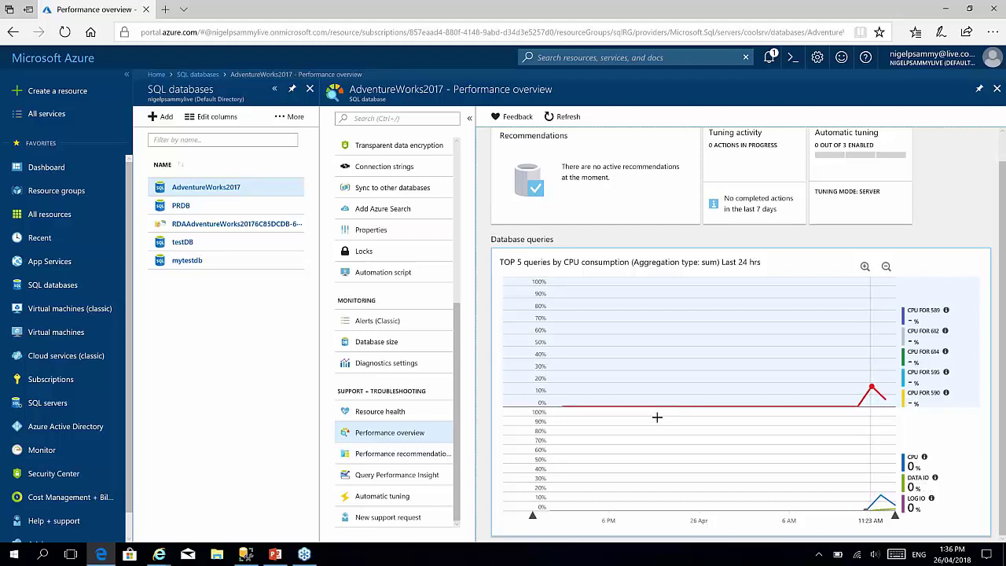
- View Performance recommendations, revert Automatic tuning options to defaults, and close that blade
left_click(398, 461)
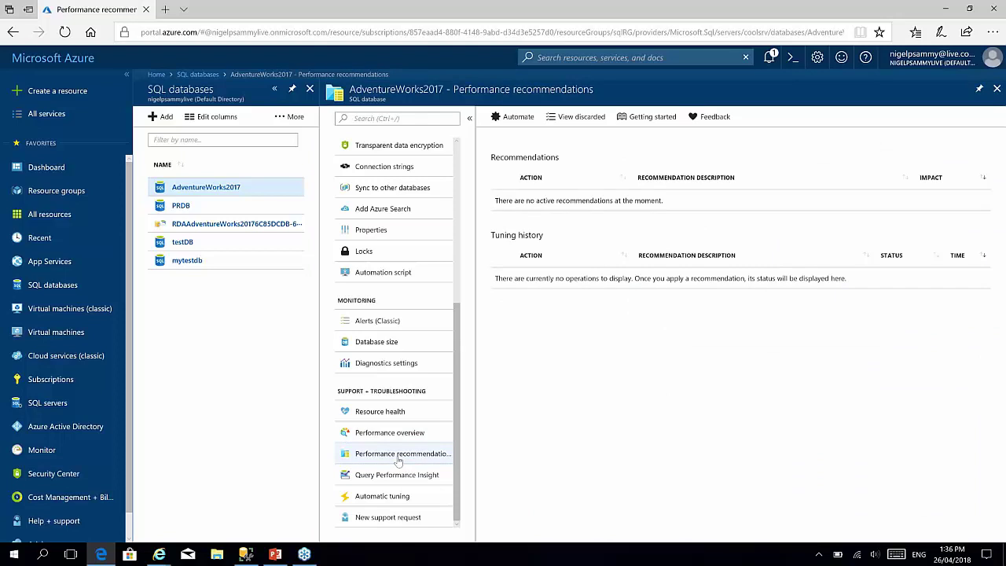
left_click(509, 126)
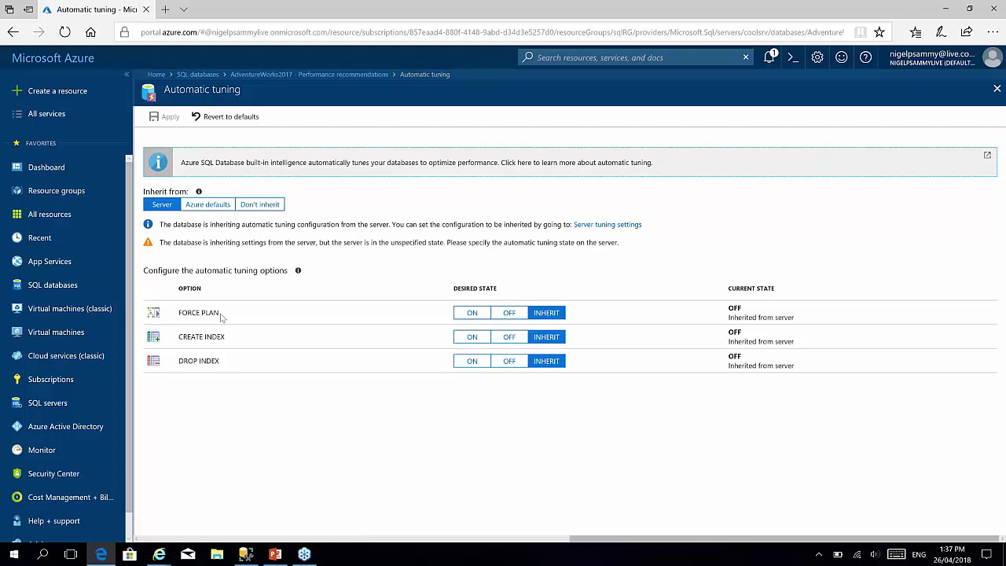
left_click(231, 118)
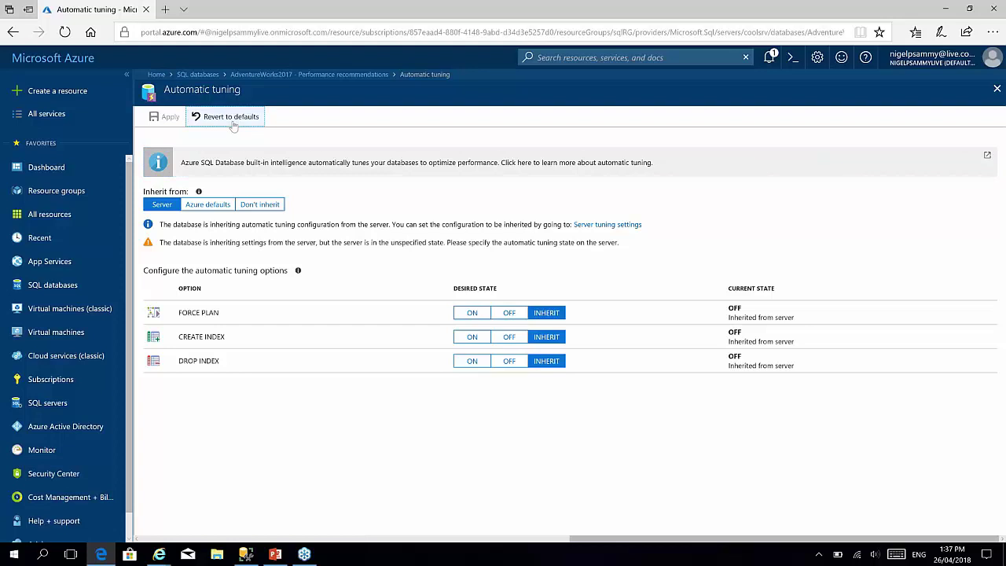
left_click(997, 88)
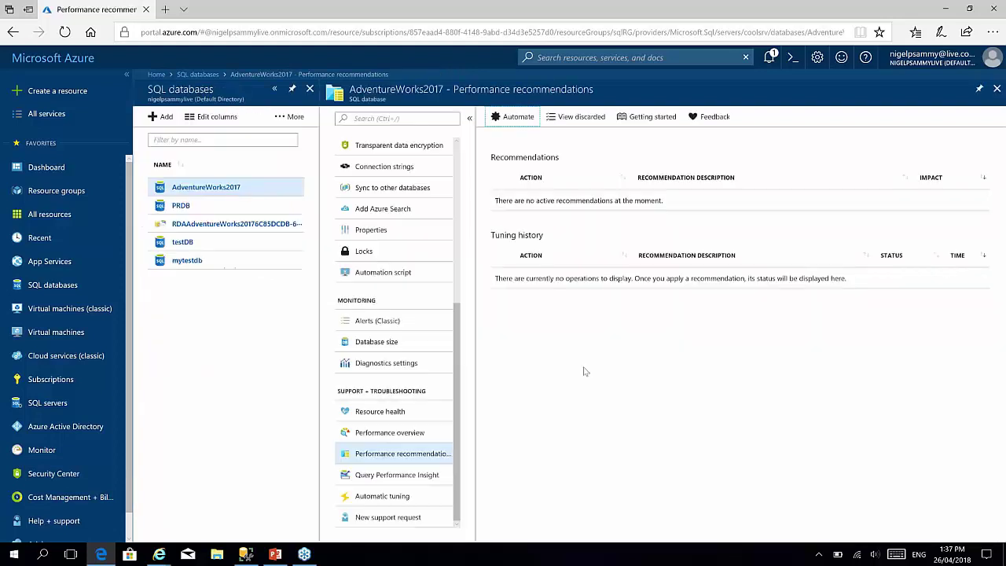
- In Query Performance Insight, rank TOP 5 queries by Data IO, then Log IO, listing queries 595–599
left_click(436, 481)
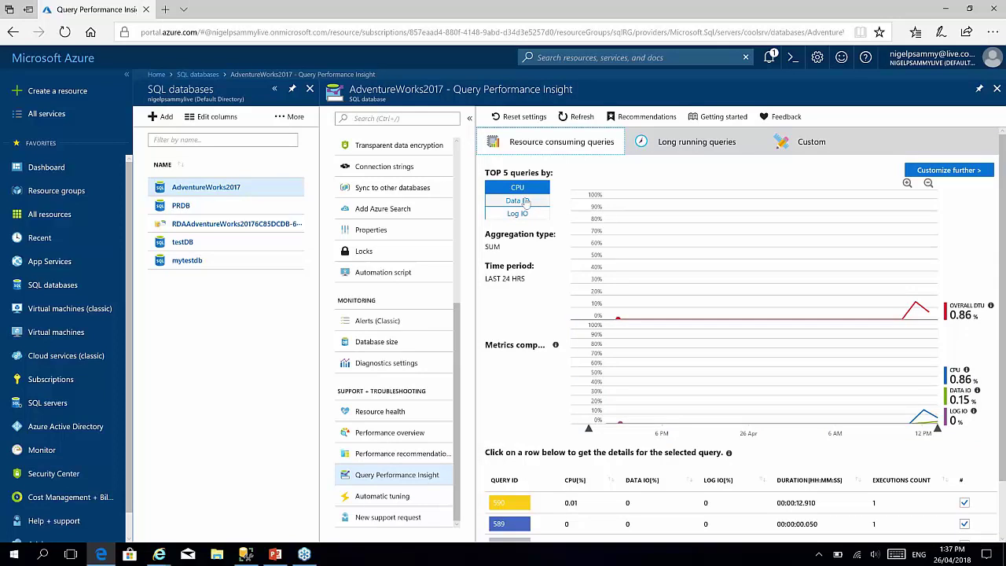
left_click(527, 203)
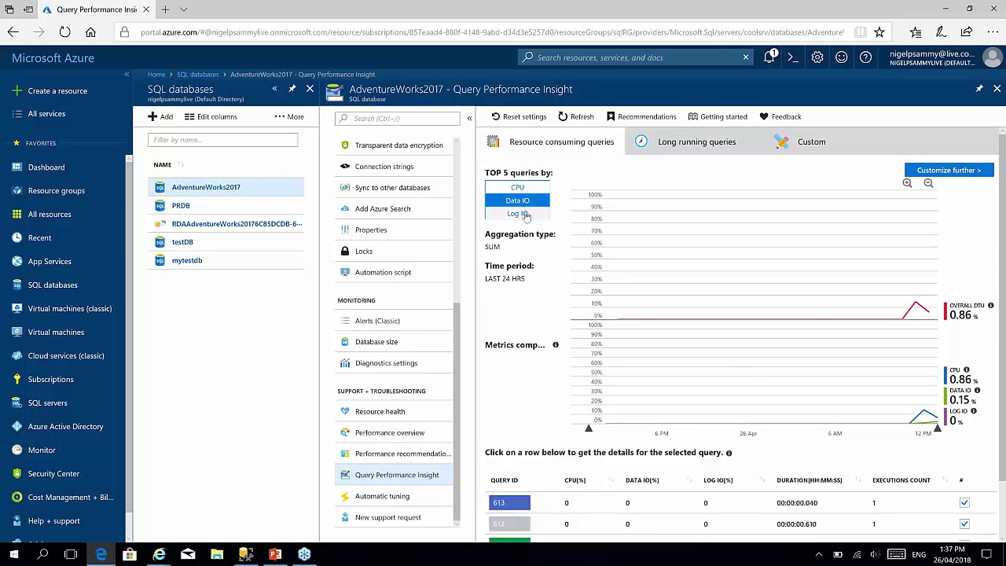
left_click(526, 215)
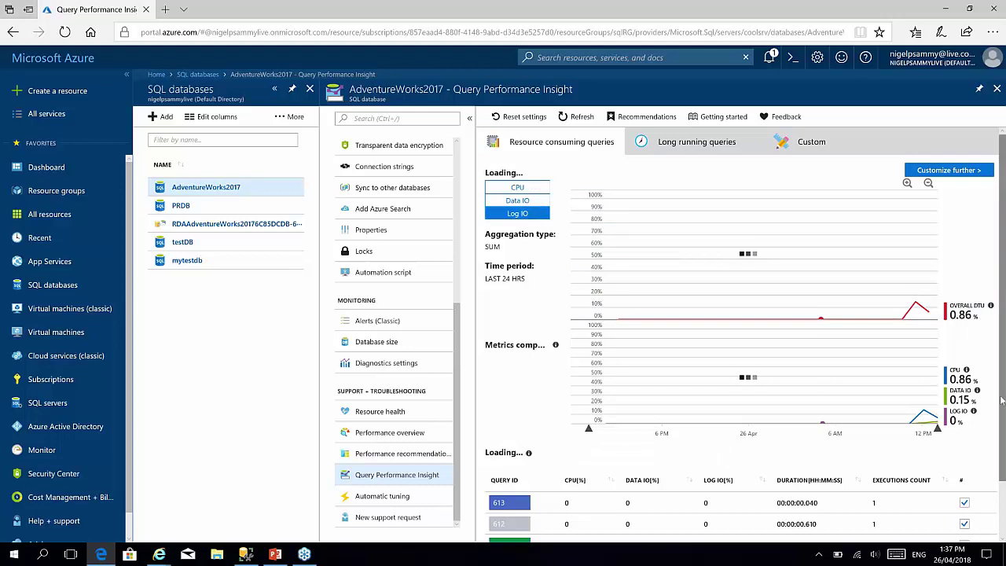
scroll(739, 330, "down", 1)
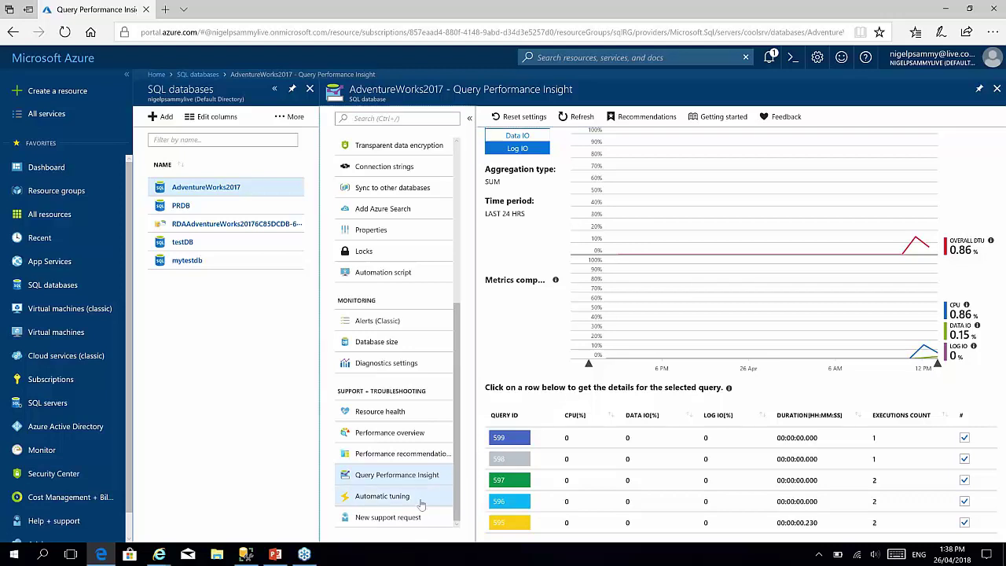
- Open Automatic tuning, showing force plan, create index and drop index inherited as OFF
left_click(421, 500)
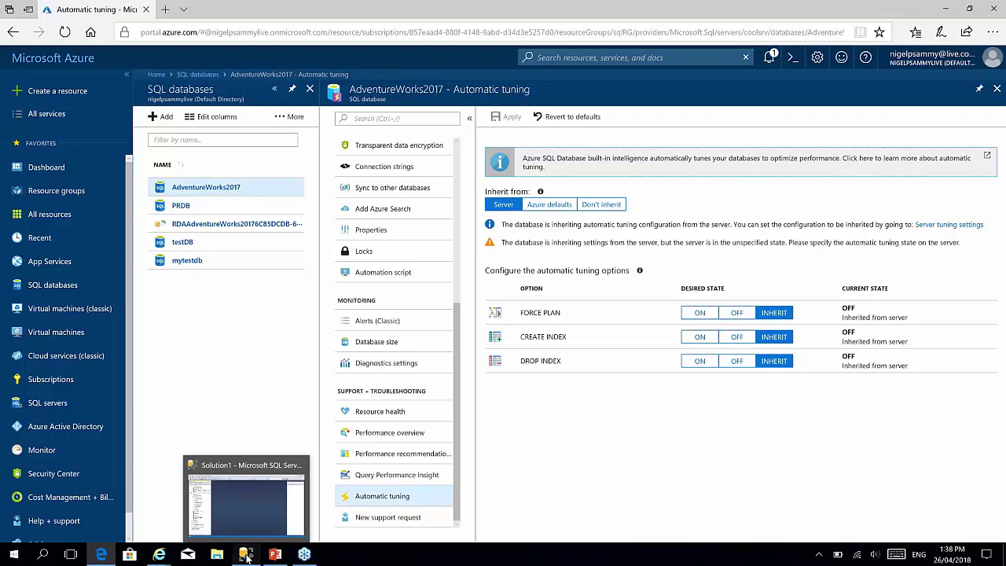
- In SSMS, fold away NIGELLAB\DEV databases, expand Management, and expand coolsrv Security and Databases
left_click(246, 556)
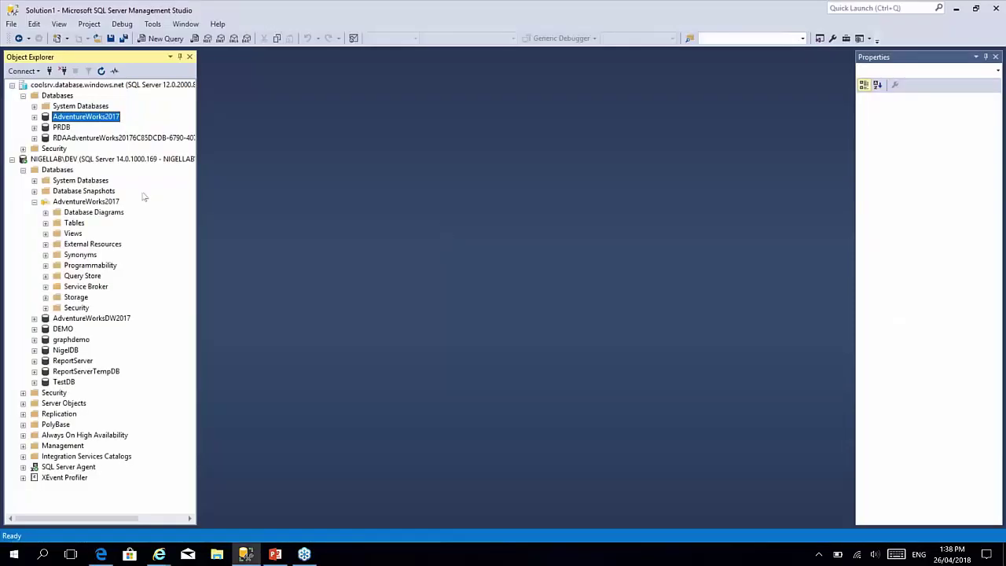
left_click(12, 159)
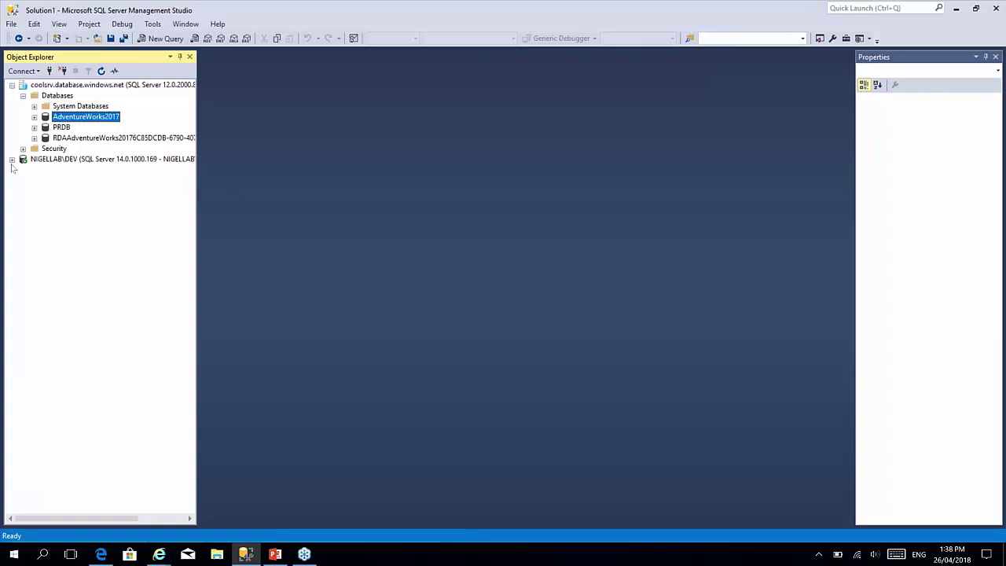
left_click(12, 160)
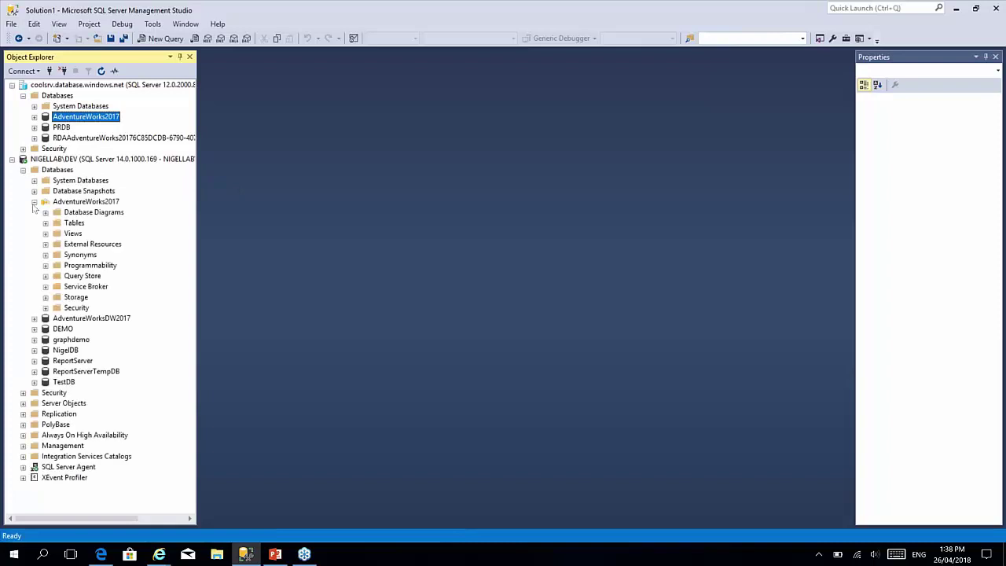
left_click(34, 202)
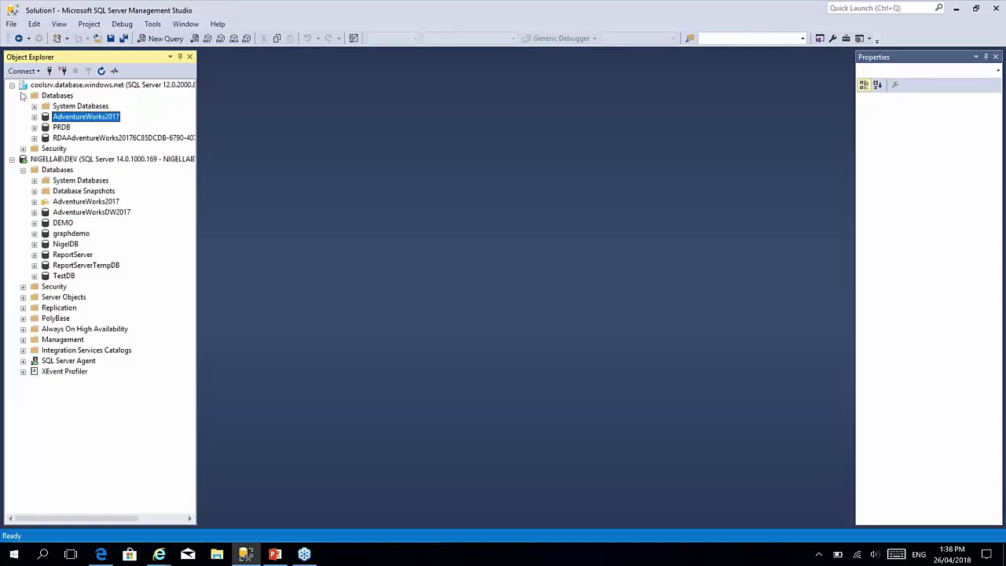
left_click(23, 95)
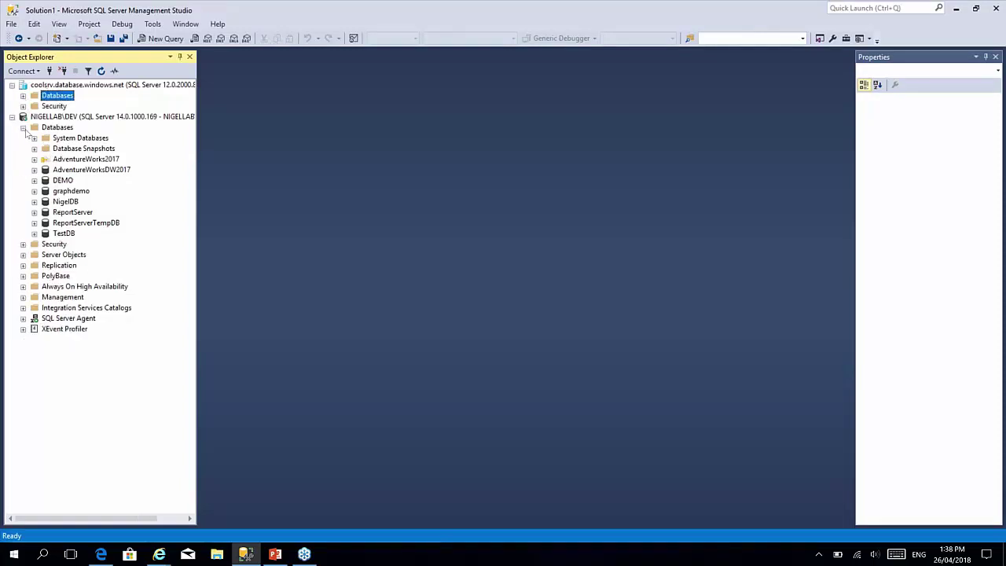
left_click(23, 128)
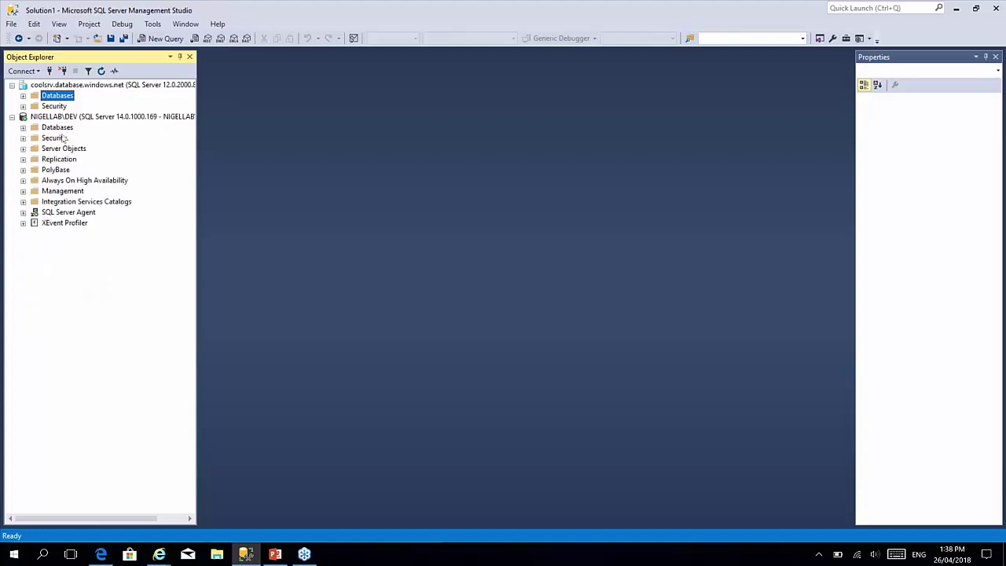
left_click(24, 192)
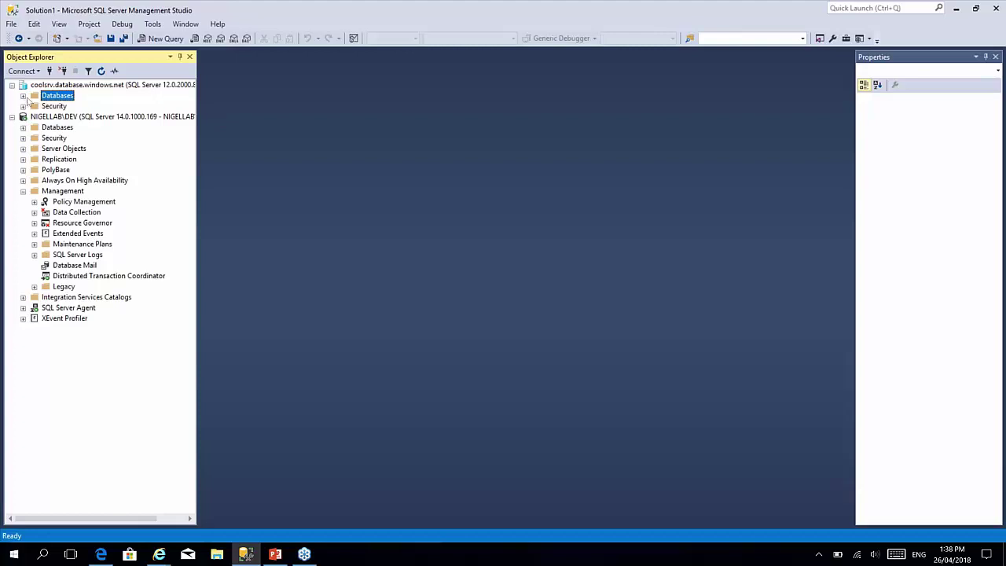
left_click(23, 104)
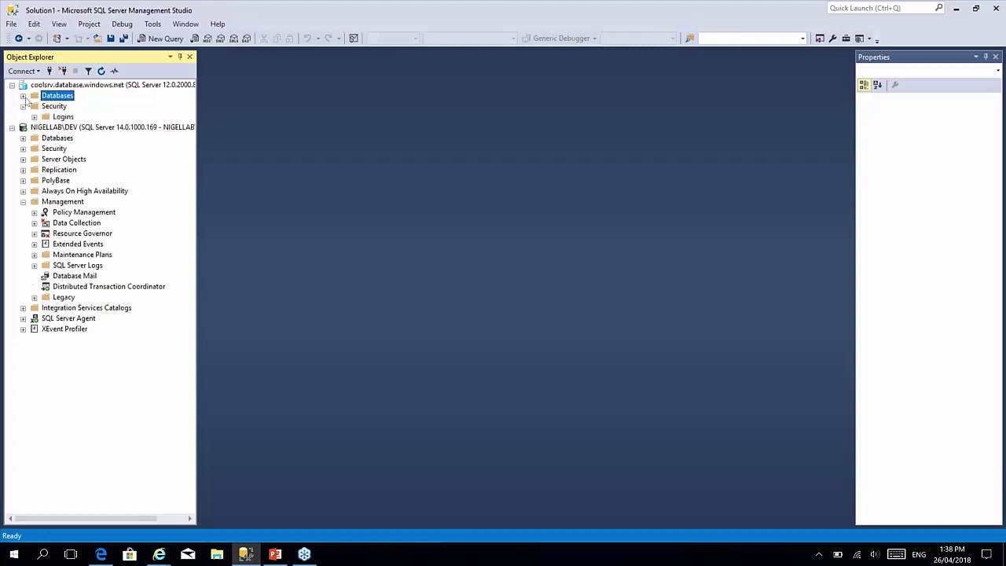
left_click(23, 96)
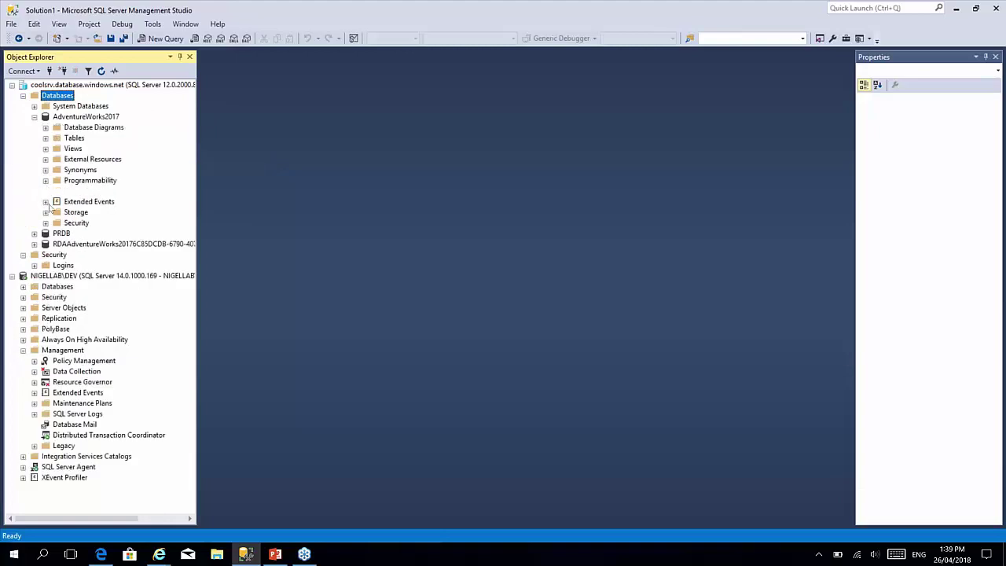
- Expand AdventureWorks2017's Query Store folder and open the Regressed Queries report
left_click(46, 202)
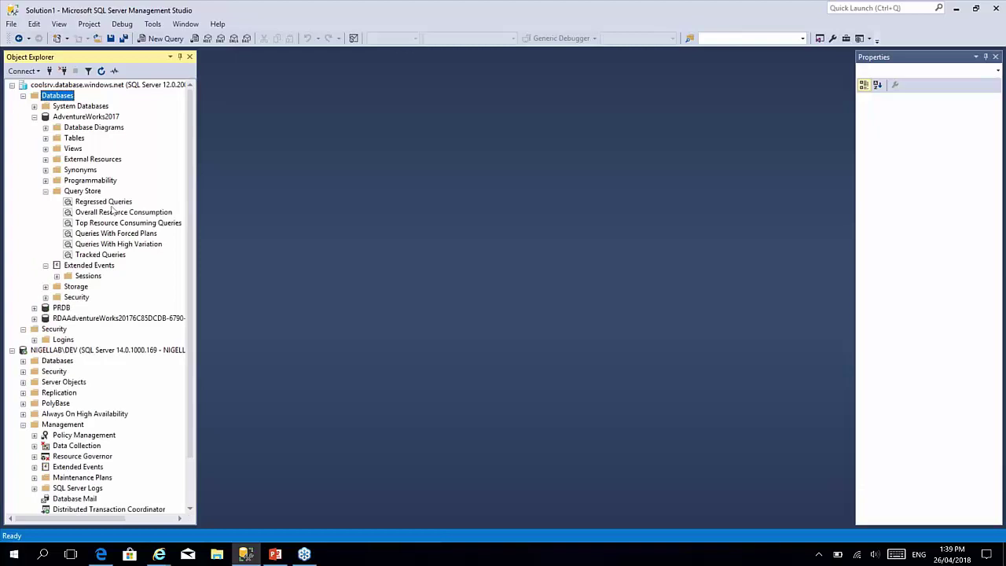
right_click(114, 203)
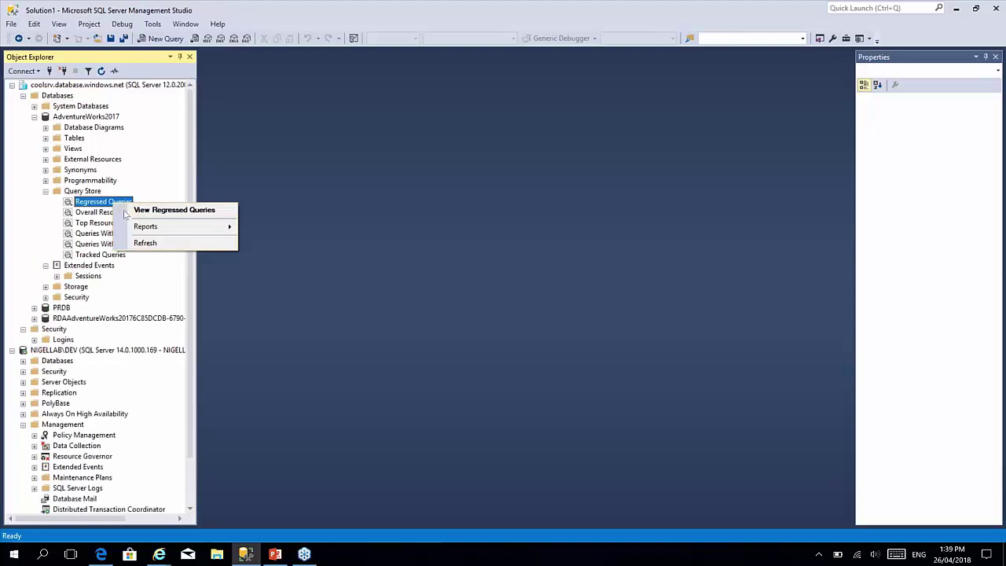
key("Escape")
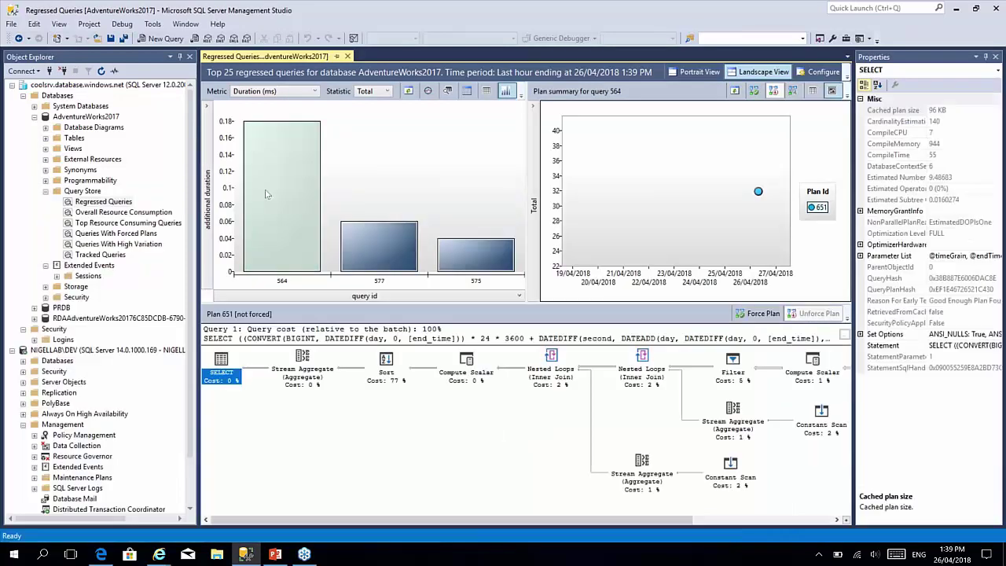
mouse_move(266, 194)
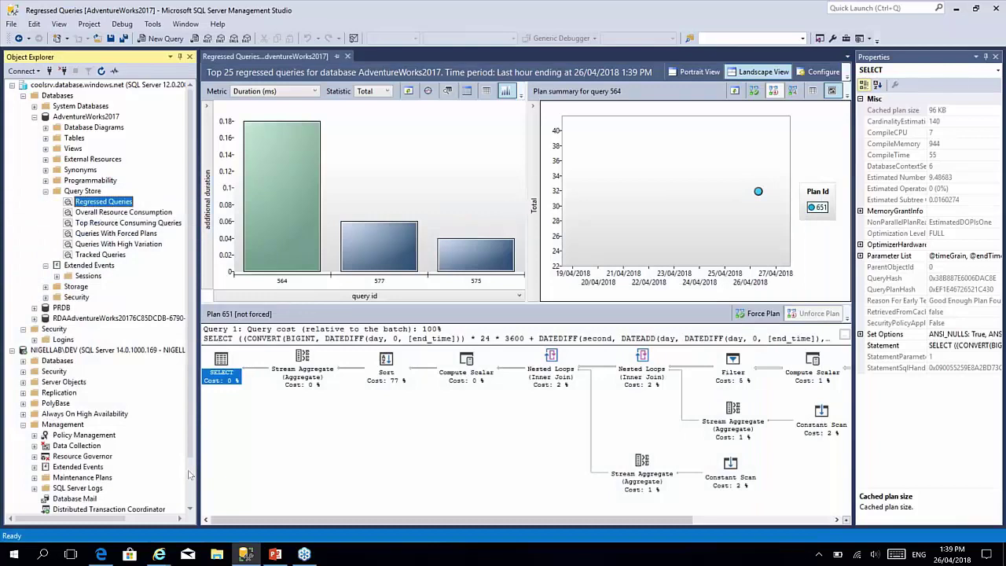
scroll(188, 475, "down", 2)
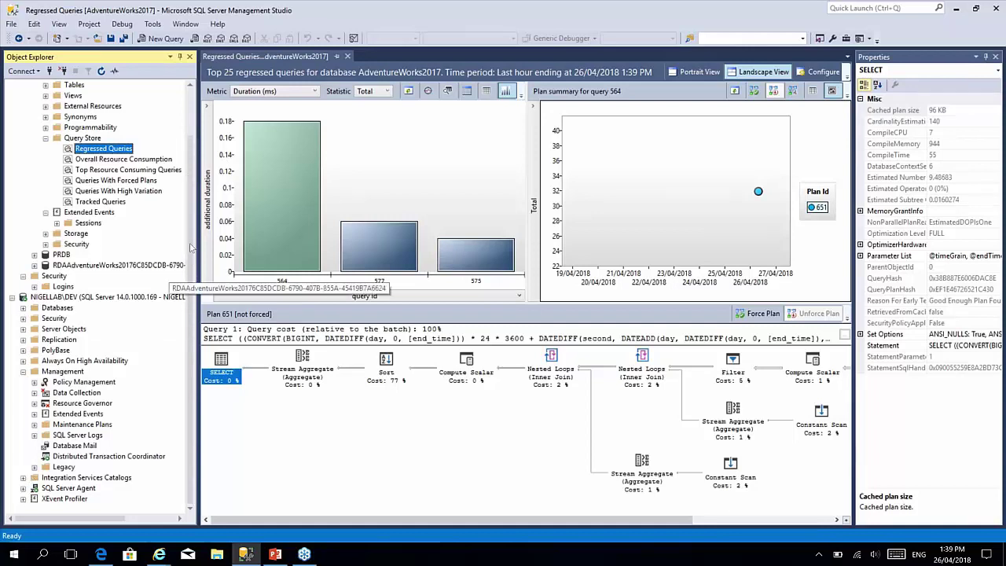
scroll(105, 123, "up", 2)
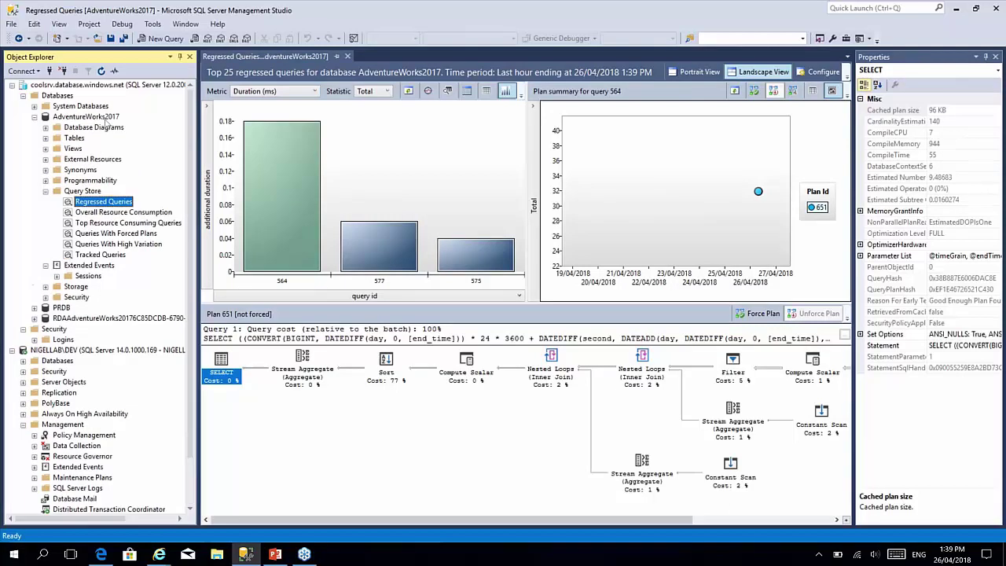
right_click(104, 123)
- Run SELECT * FROM sys.dm_db_resource_stats on AdventureWorks2017 and scan the 256 result rows' columns
left_click(127, 144)
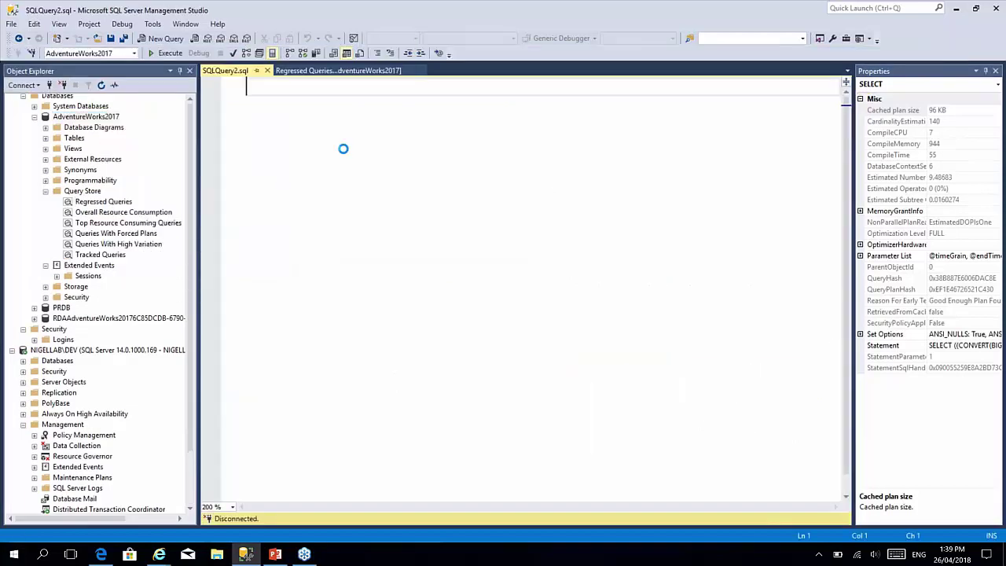
type("Select * from sys.dm_db_resource_stats")
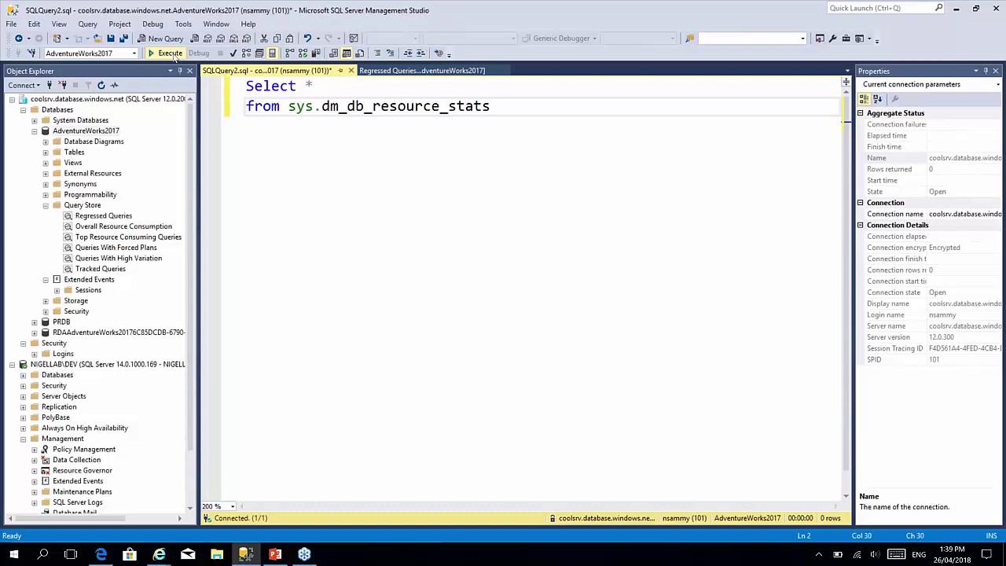
left_click(170, 53)
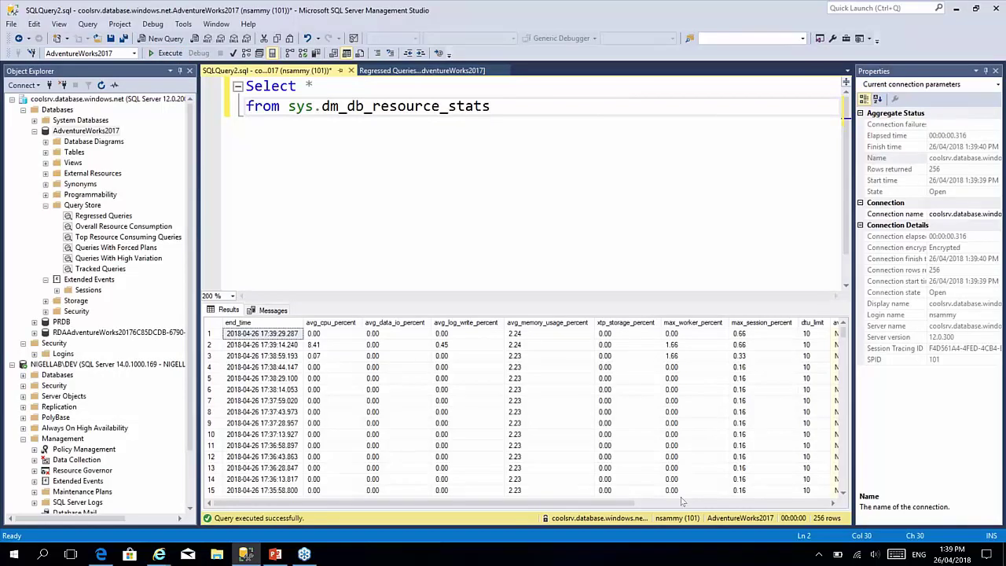
left_click(682, 501)
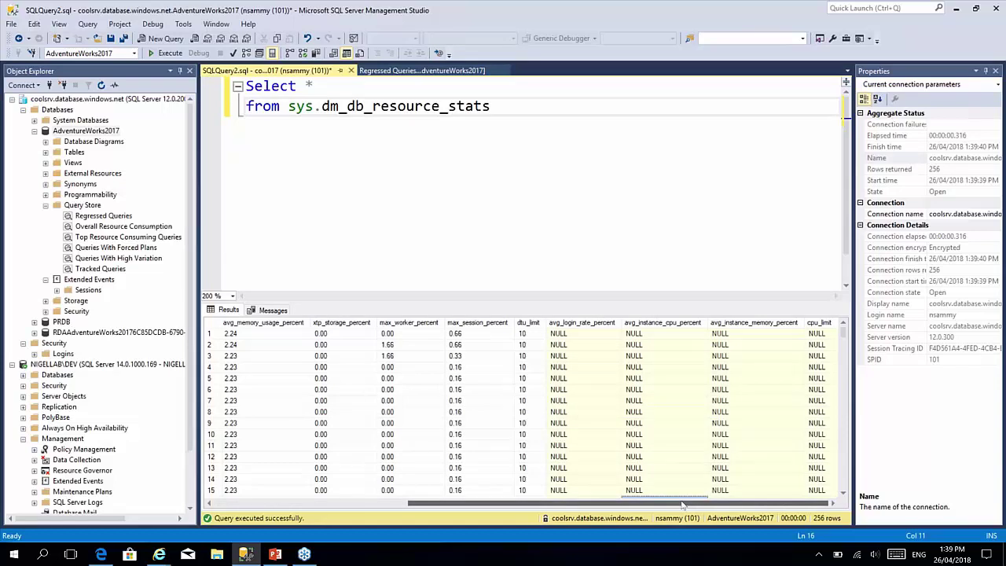
left_click_drag(682, 503, 472, 504)
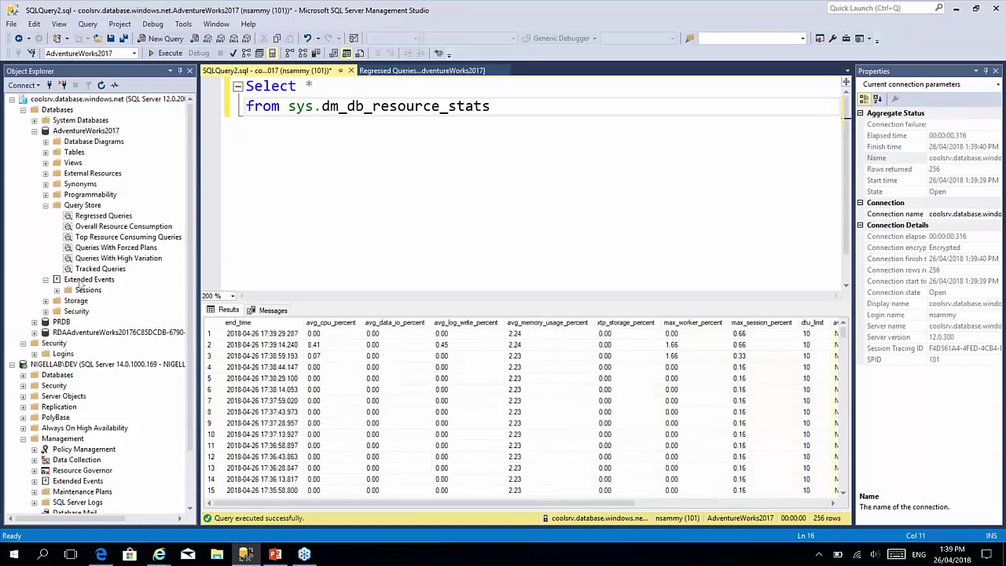
- Cancel the New Session Wizard under Extended Events Sessions, then show the Regressed Queries report with plan 651
right_click(78, 285)
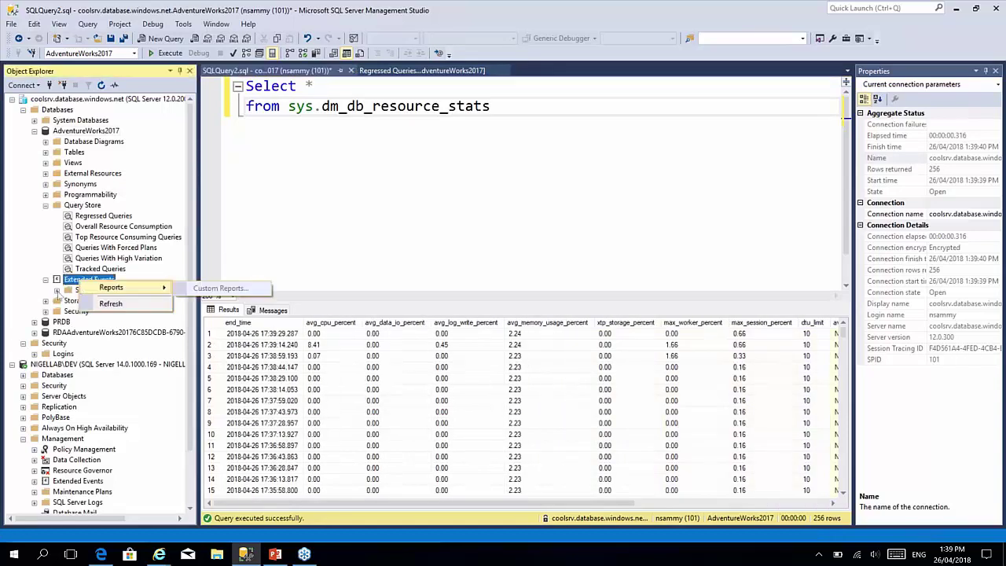
key("Escape")
right_click(88, 290)
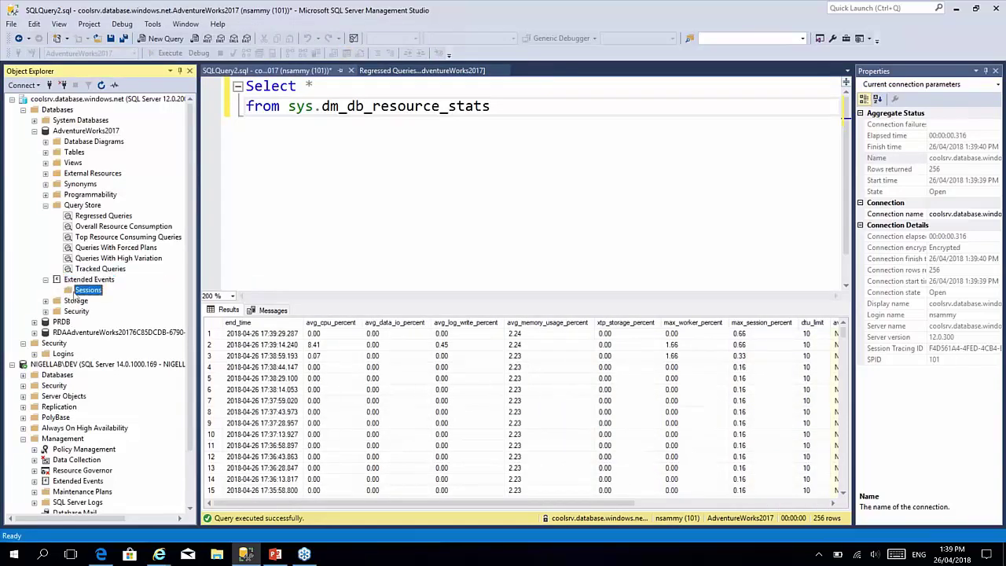
key("Escape")
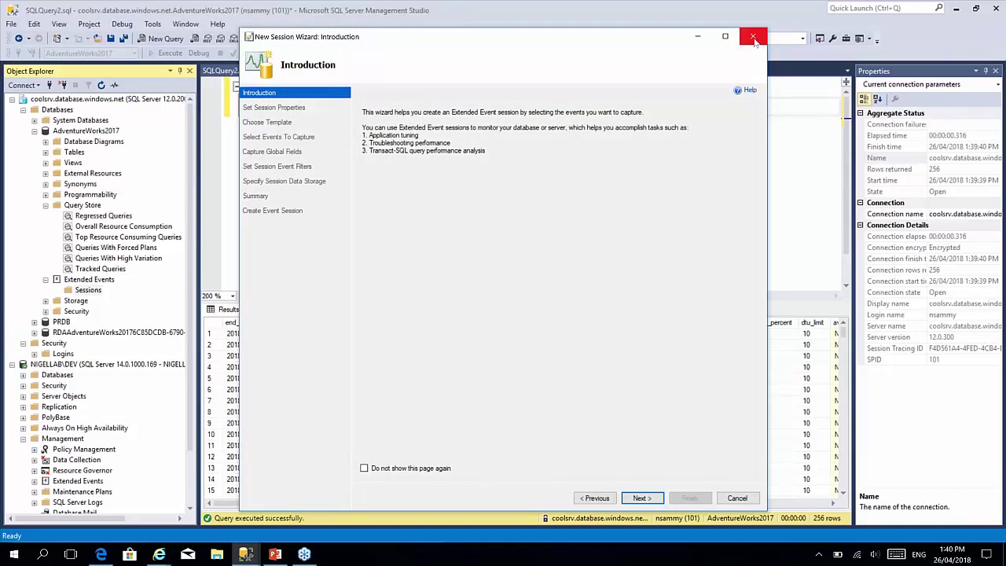
left_click(753, 37)
left_click(550, 320)
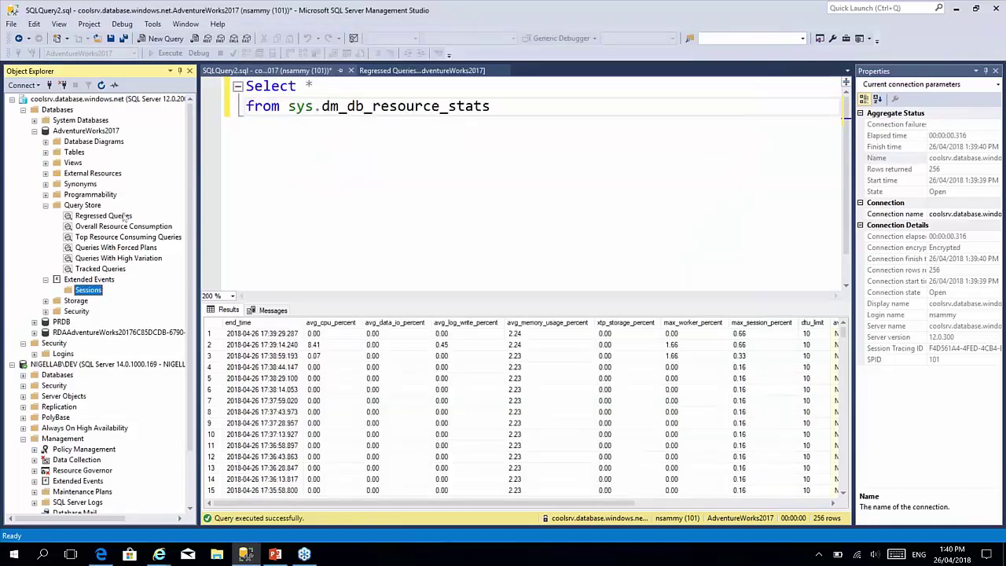
left_click(395, 72)
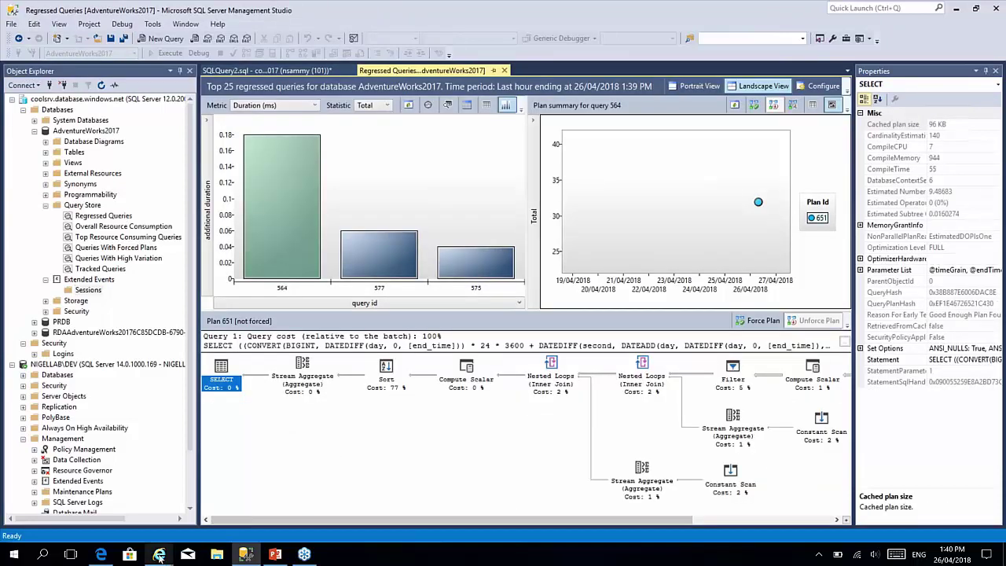
- Back in the Azure portal, close the AdventureWorks2017 blade and open the PRDB database (Standard S1: 20 DTUs)
left_click(104, 555)
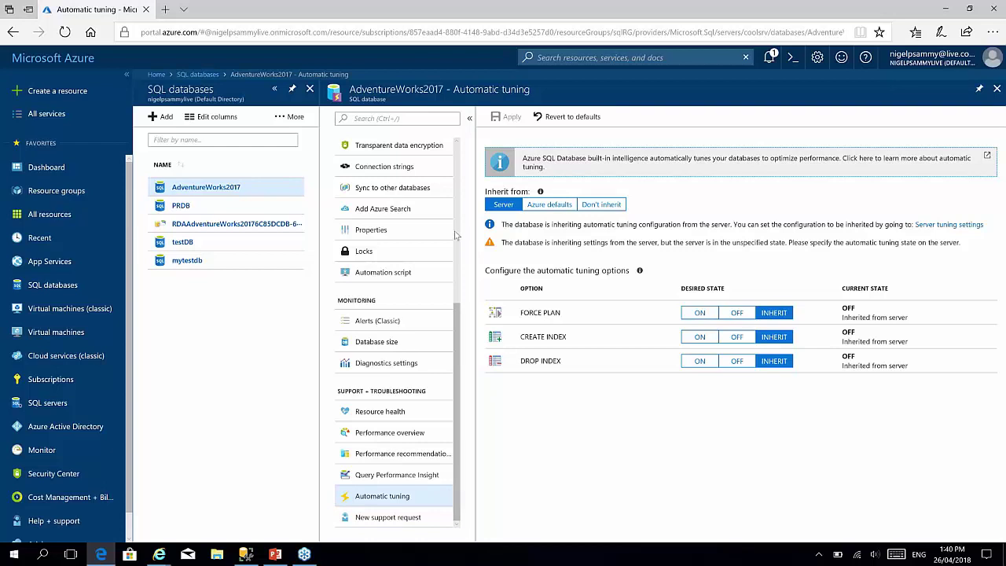
scroll(455, 235, "up", 4)
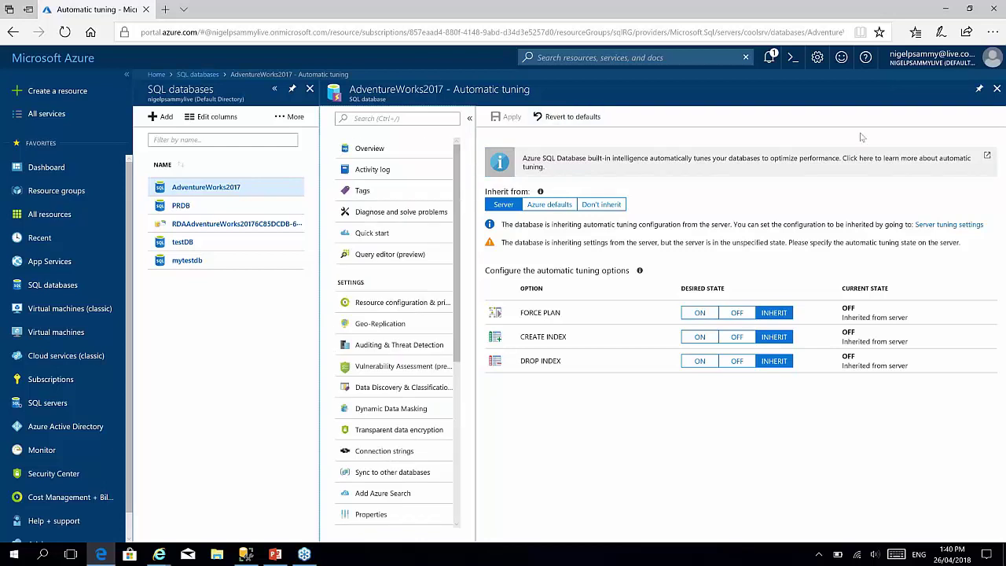
left_click(996, 89)
left_click(279, 215)
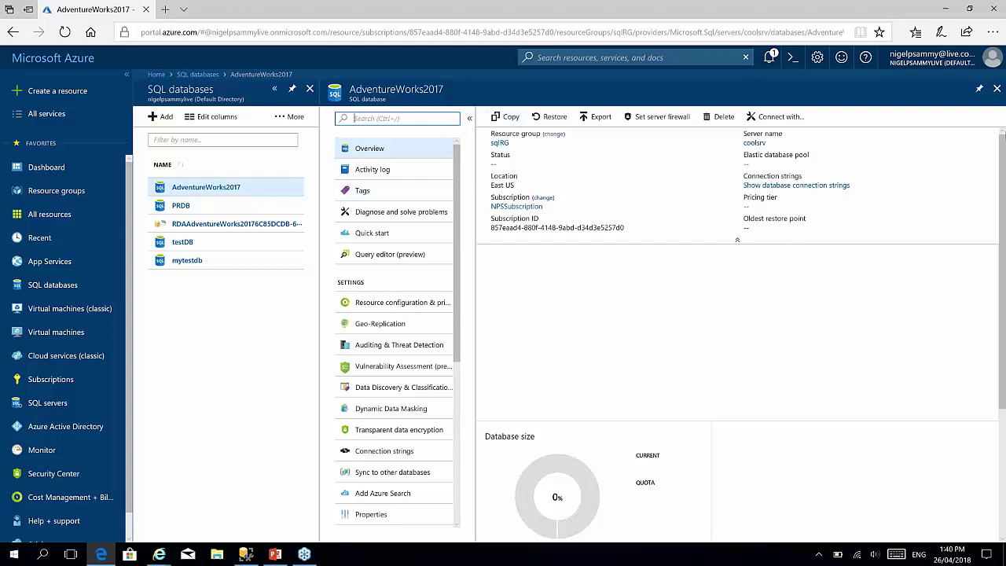
left_click(997, 91)
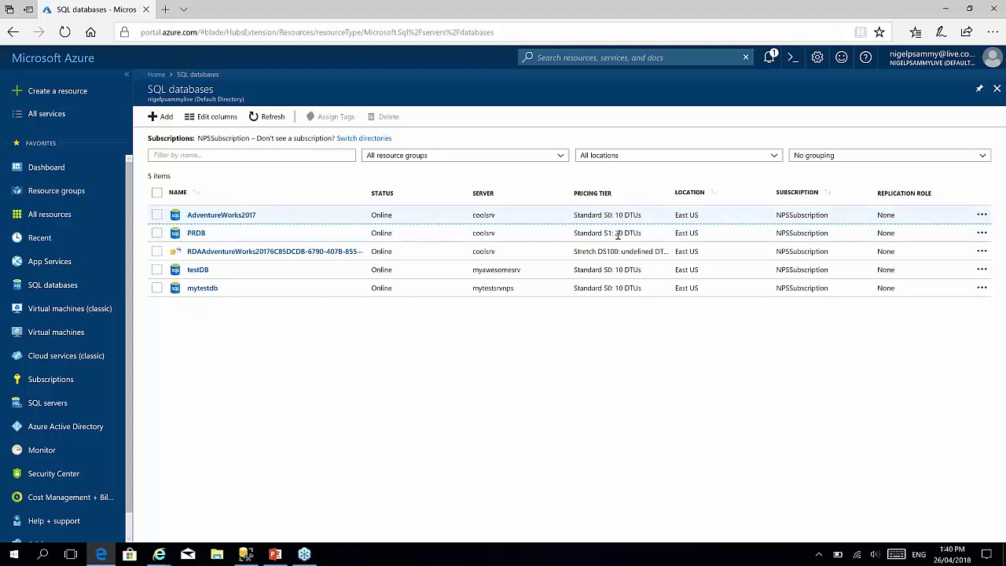
left_click(631, 231)
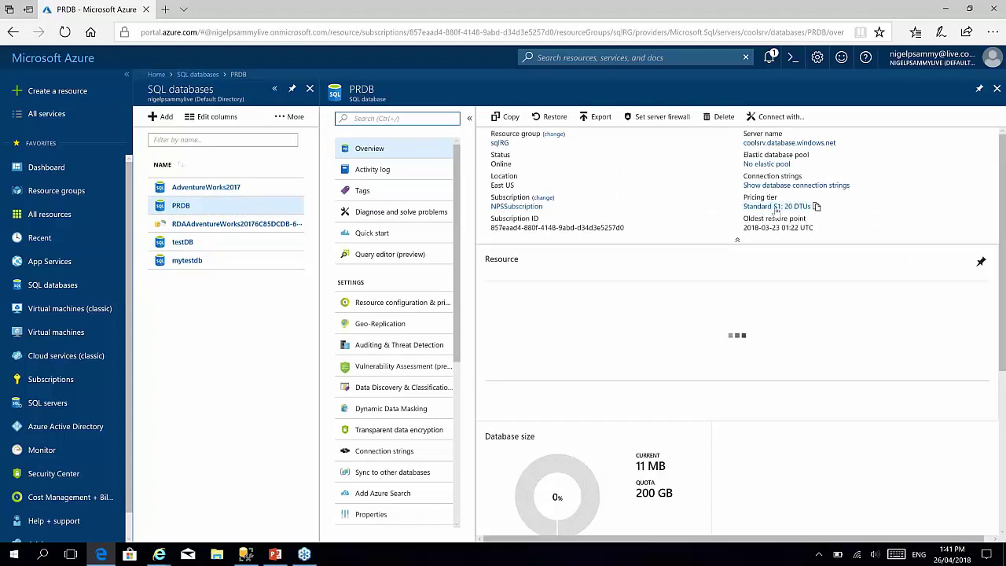
- Try Standard-tier DTU amounts from 10 up to 400 and a 20 GB max data size for PRDB
left_click(776, 207)
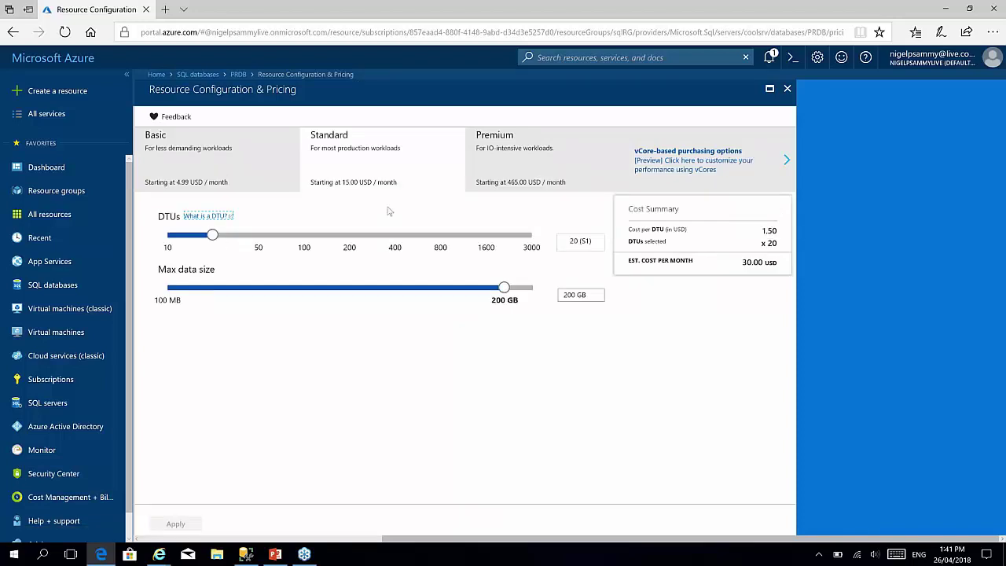
left_click(256, 236)
left_click_drag(270, 243, 204, 252)
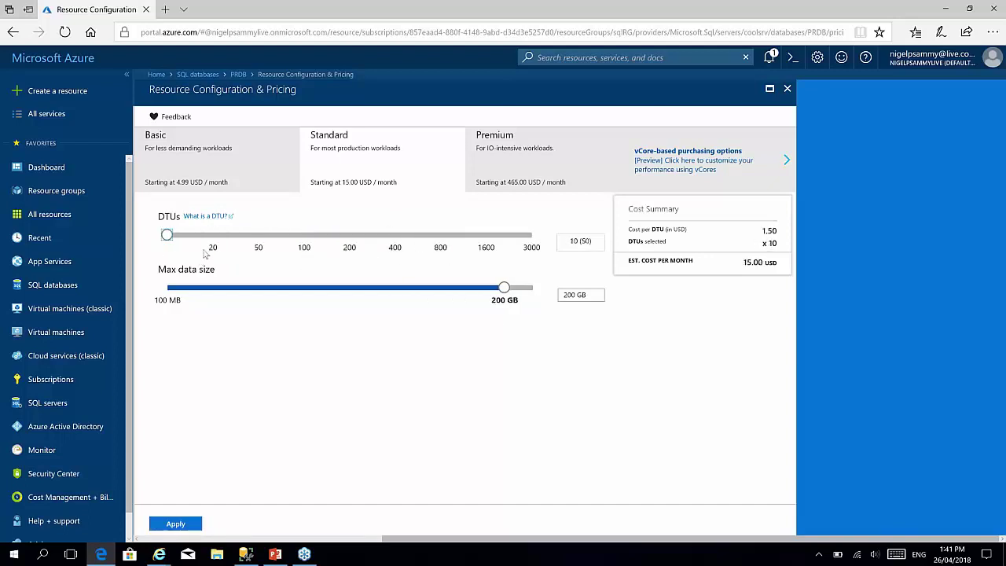
left_click_drag(504, 288, 336, 288)
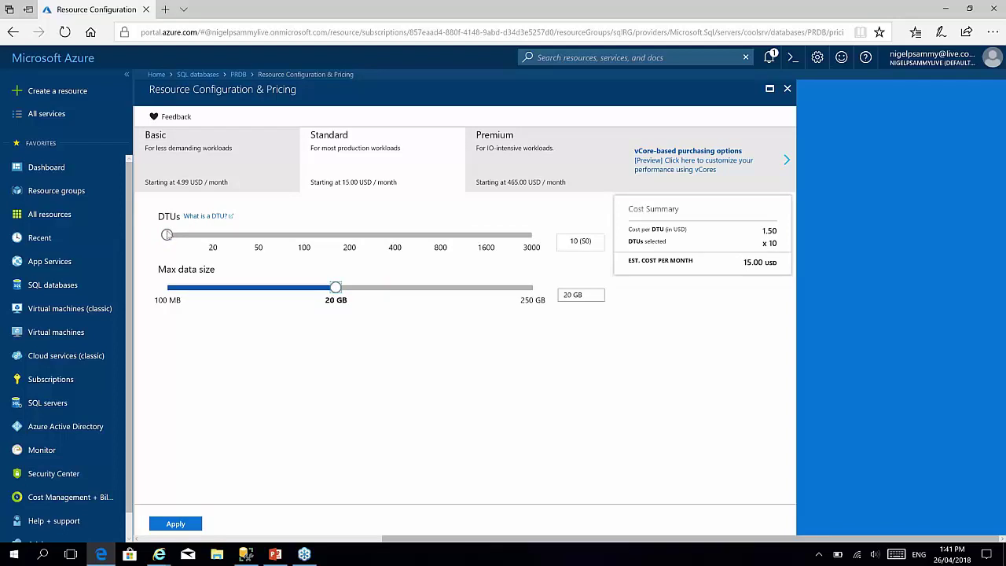
left_click_drag(167, 234, 280, 252)
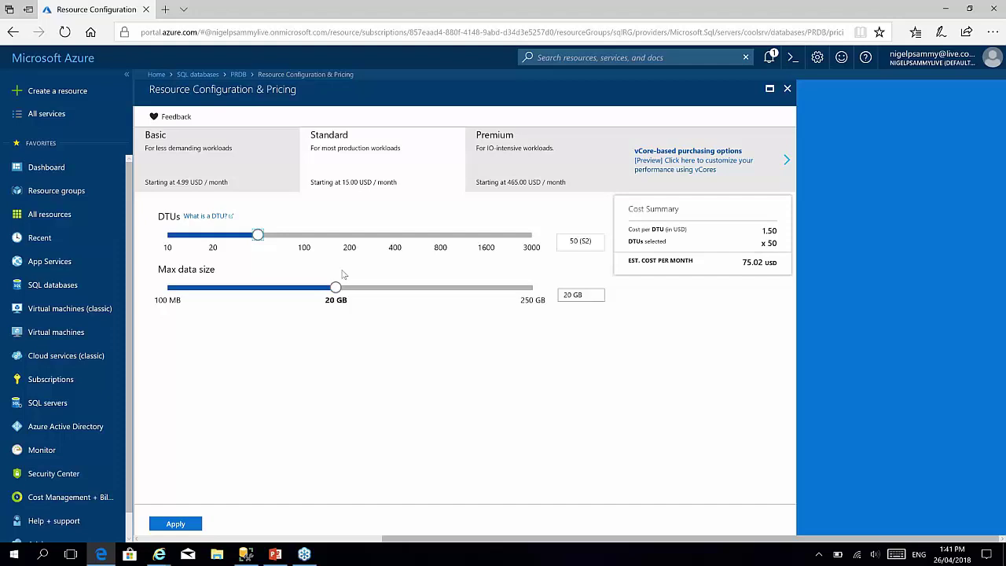
left_click_drag(259, 235, 394, 235)
- Compare the Premium and Basic tiers (Basic: 5 DTUs, 2 GB, 4.99 USD/month), then close the pricing blade
left_click(535, 169)
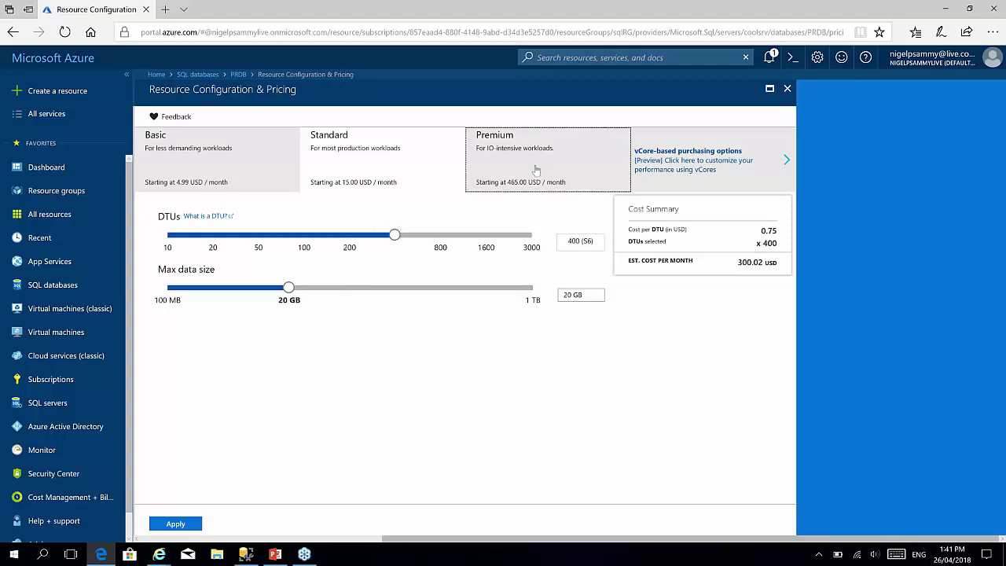
left_click(232, 183)
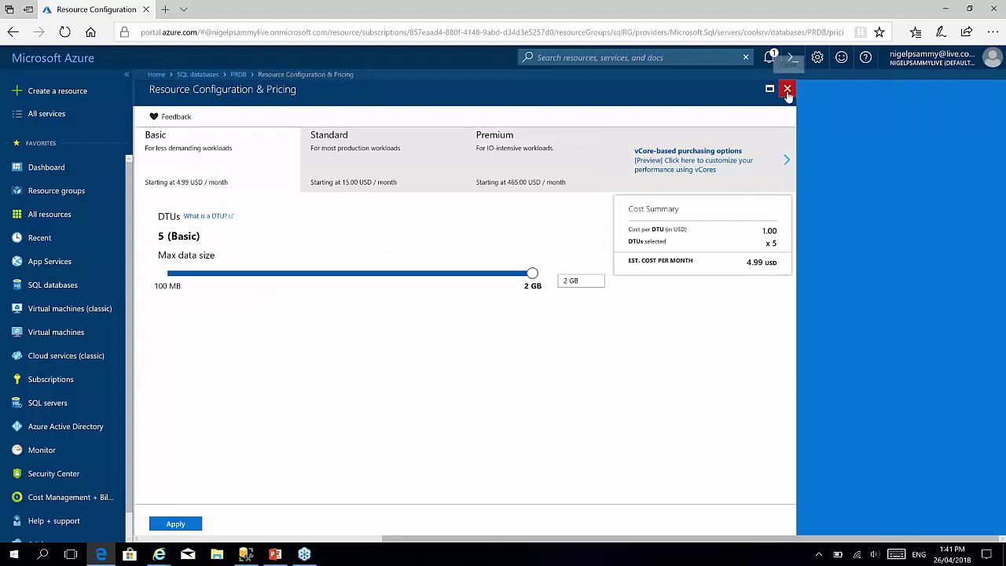
left_click(787, 89)
- Discard the unsaved pricing edits and view PRDB's Performance overview, which has no active recommendations
left_click(488, 307)
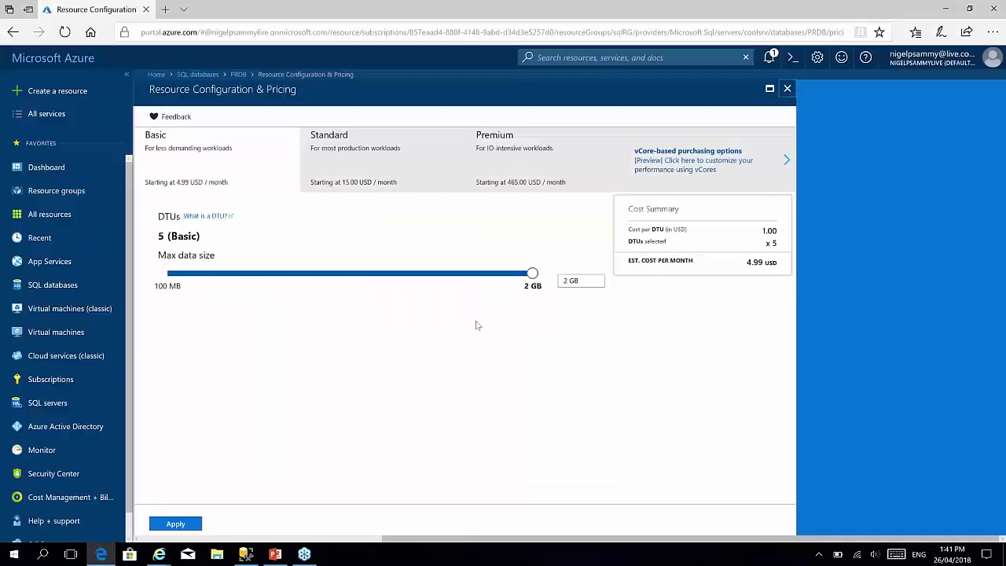
scroll(456, 395, "down", 5)
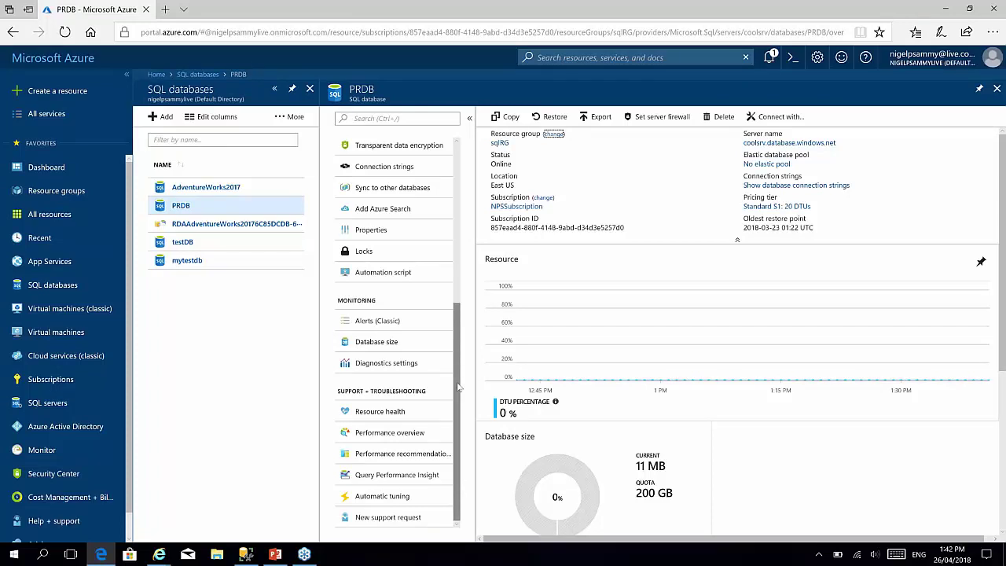
left_click(407, 437)
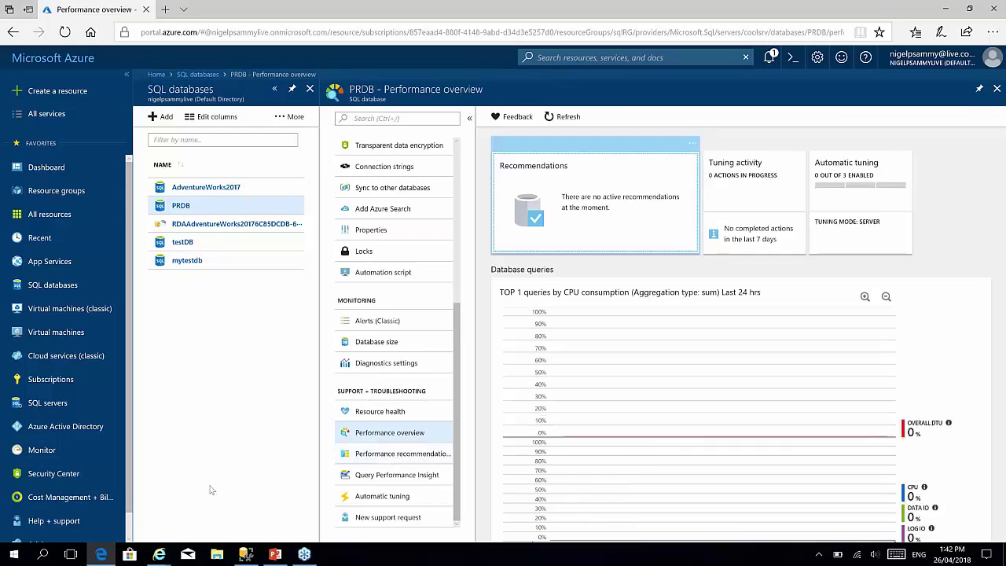
- Present PowerPoint slide 19, Stretch Database, as a full-screen slide show
left_click(275, 555)
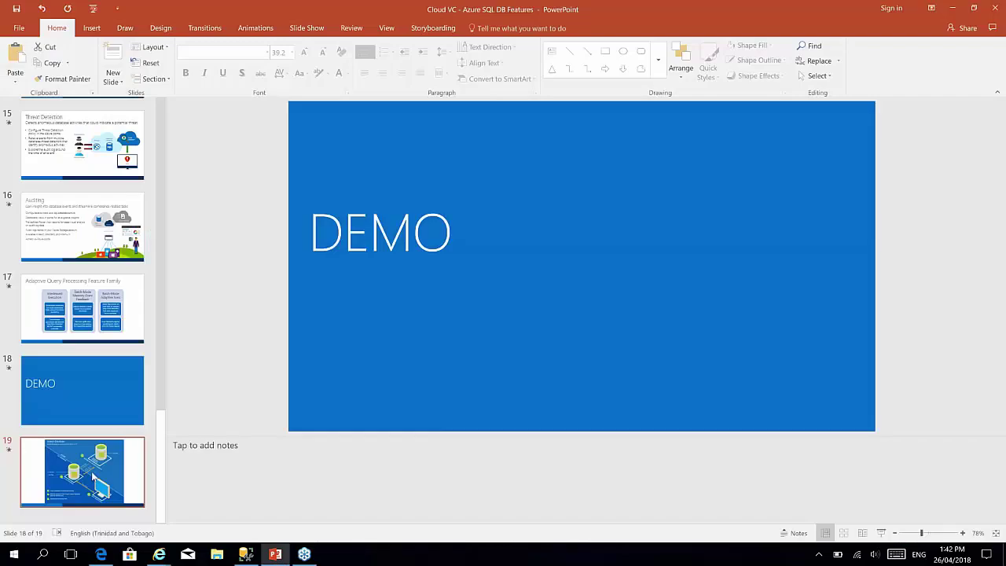
left_click(93, 476)
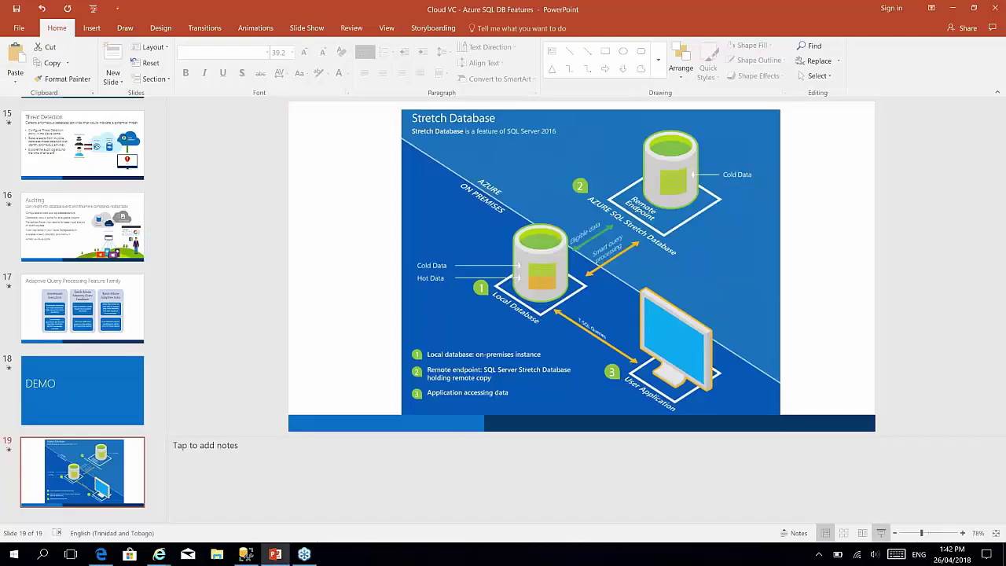
left_click(881, 532)
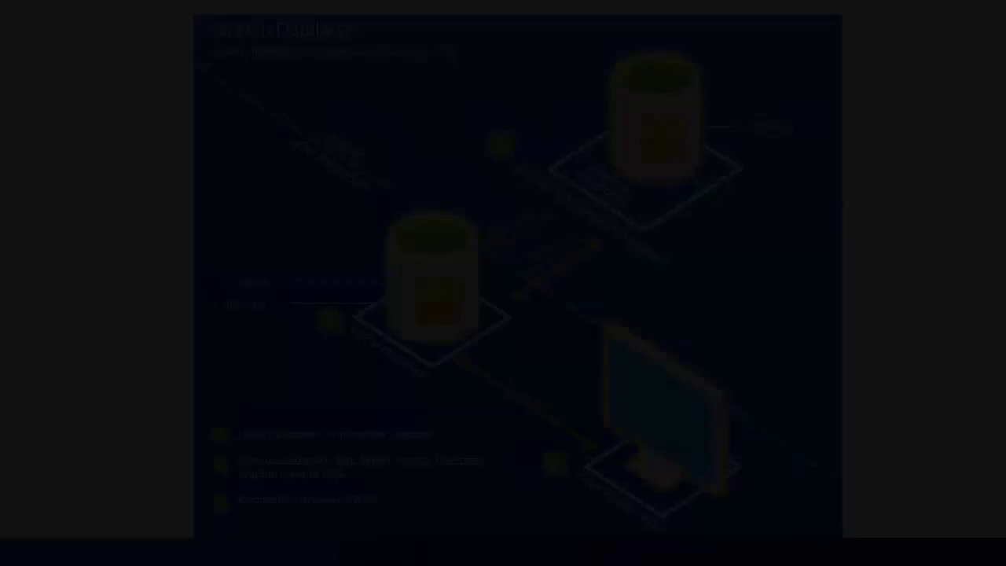
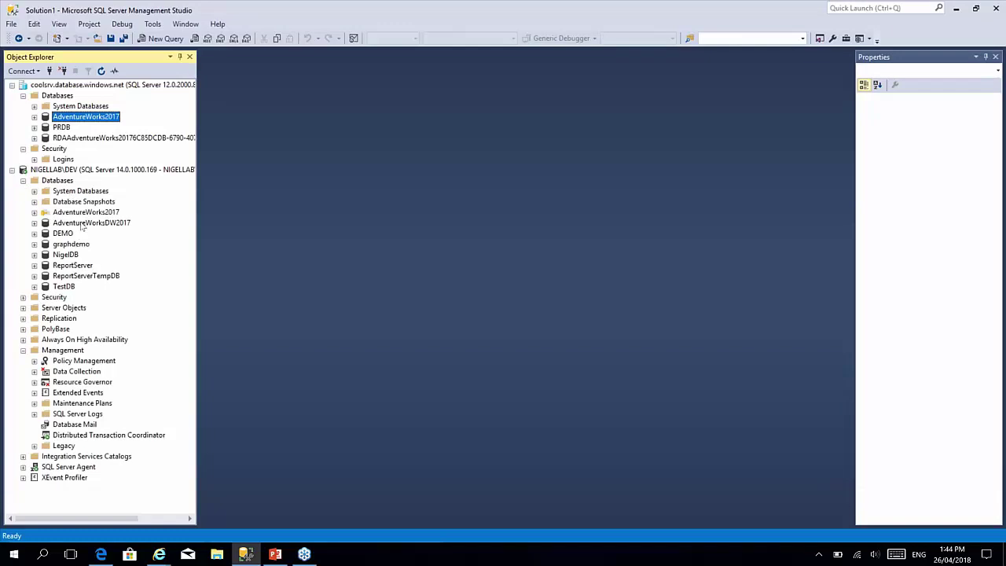
- Launch the Enable Database for Stretch wizard on AdventureWorksDW2017 and pass the Introduction page
right_click(81, 223)
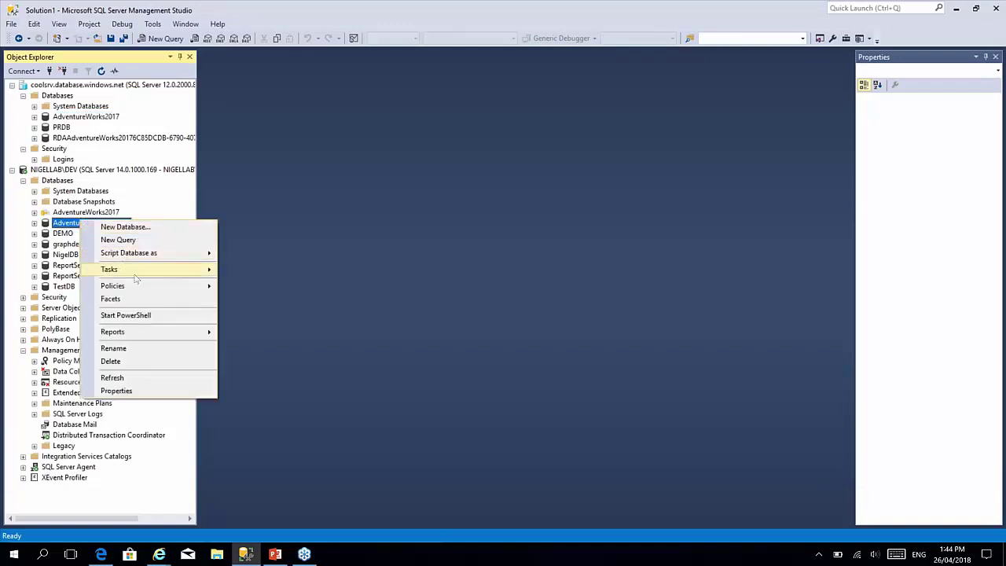
mouse_move(135, 273)
mouse_move(307, 229)
left_click(462, 234)
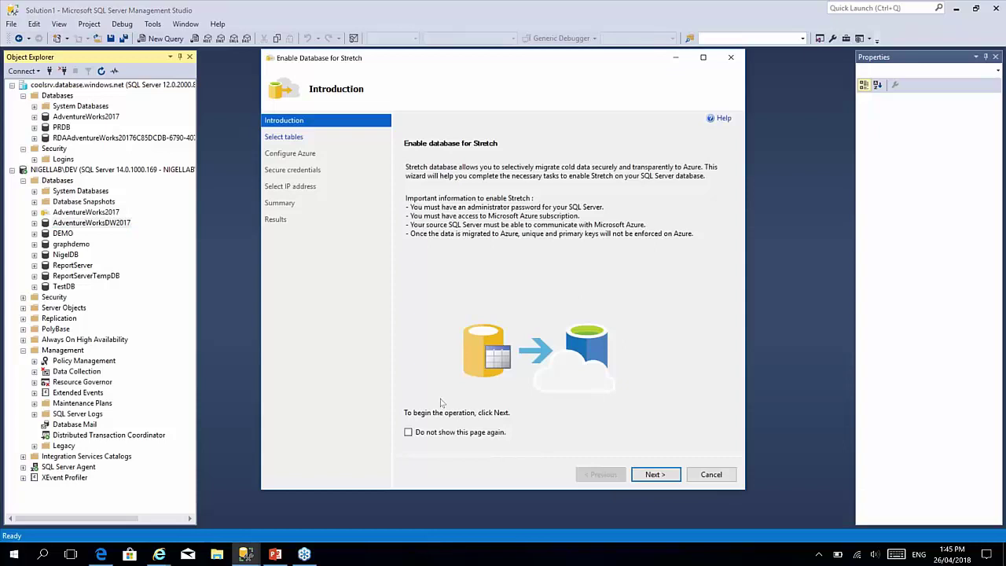
left_click(664, 474)
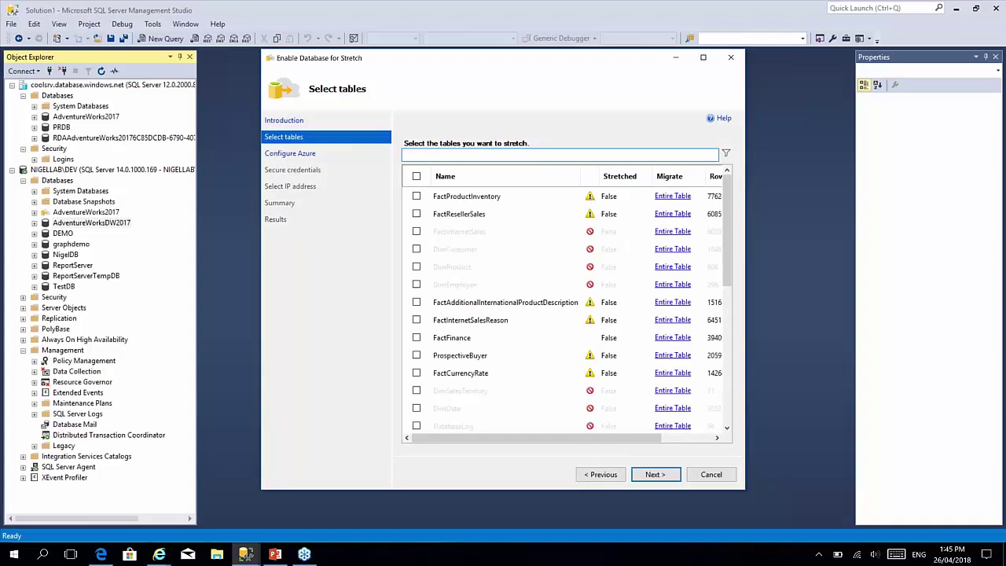
- Review the eligible tables, continue, and sign in to Azure with the Microsoft account
left_click(680, 437)
left_click_drag(676, 438, 581, 438)
left_click_drag(730, 261, 730, 232)
left_click(653, 474)
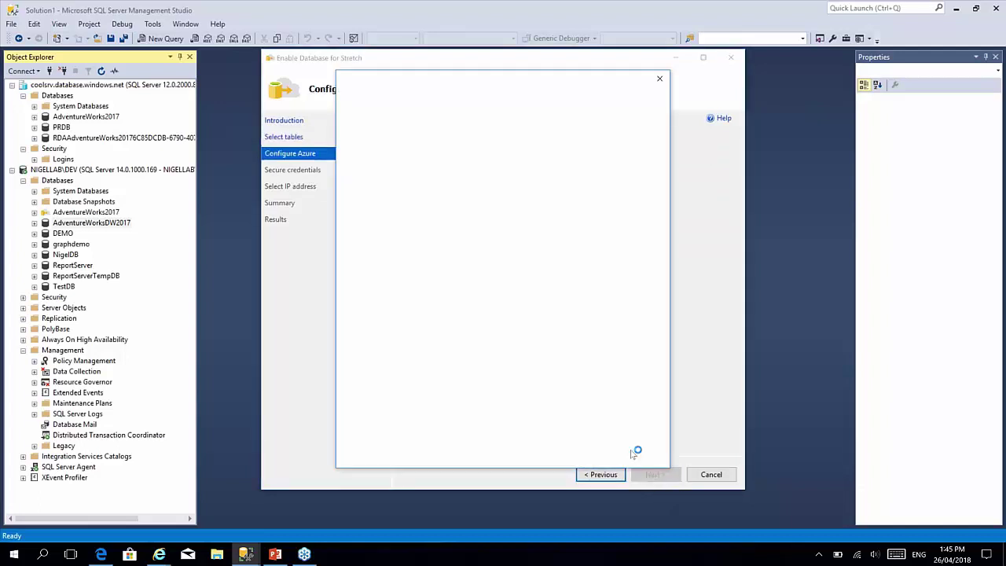
left_click(530, 175)
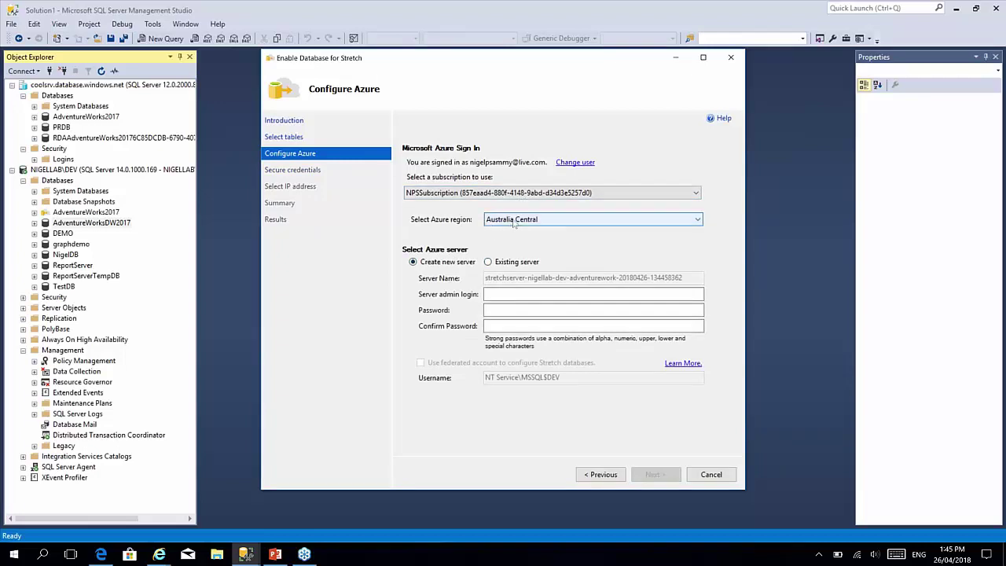
- Target the existing Azure server coolsrv in the East US region
left_click(515, 222)
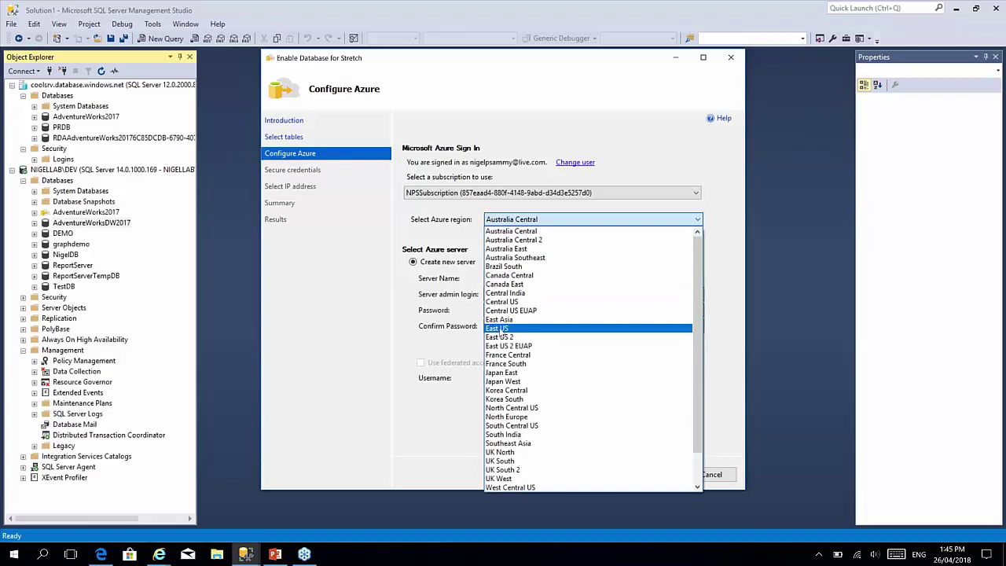
left_click(498, 329)
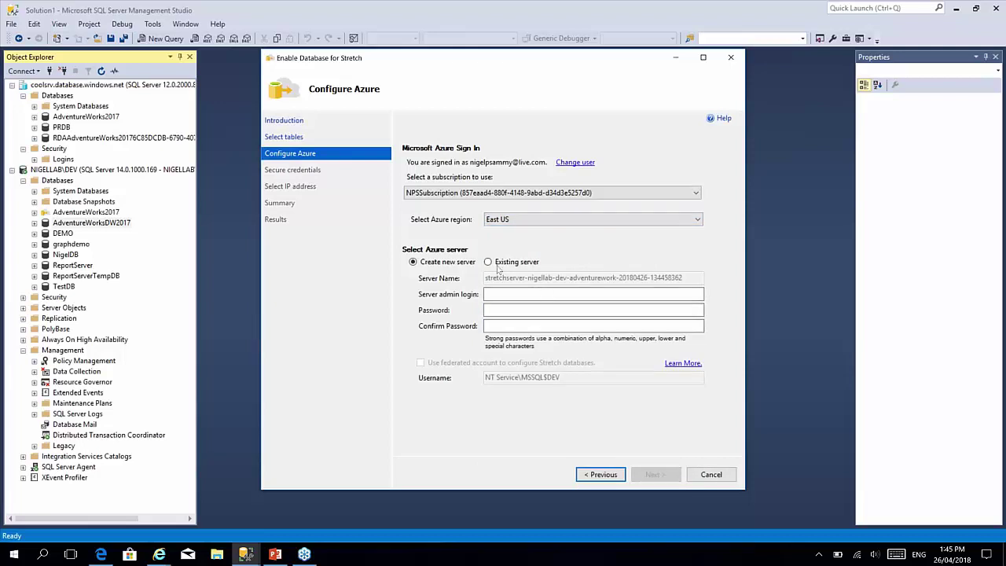
left_click(487, 262)
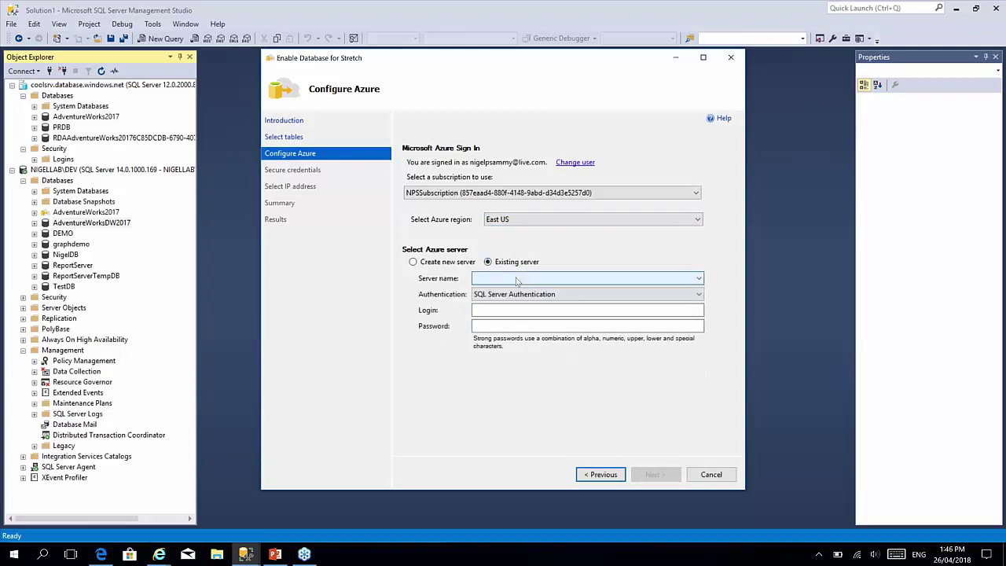
left_click(516, 278)
left_click(498, 292)
- Enter the SQL Server Authentication admin login and password, then continue
left_click(505, 310)
type("nsammy")
left_click(503, 325)
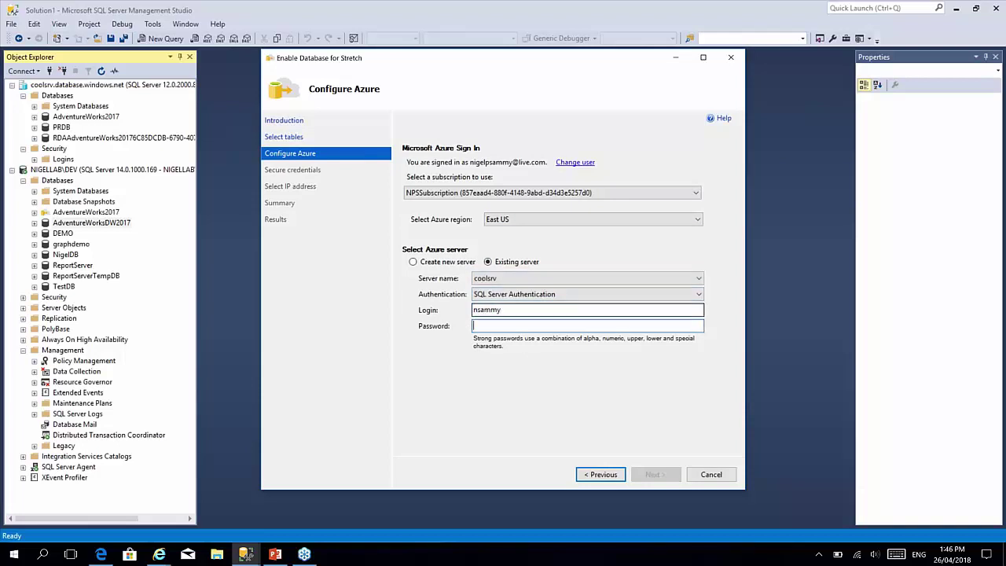
type("****")
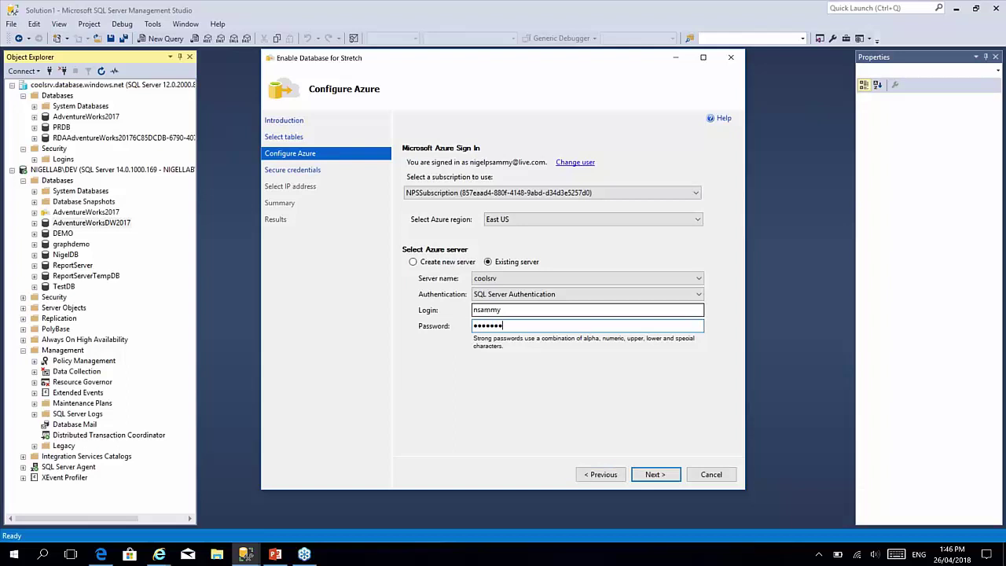
left_click(656, 474)
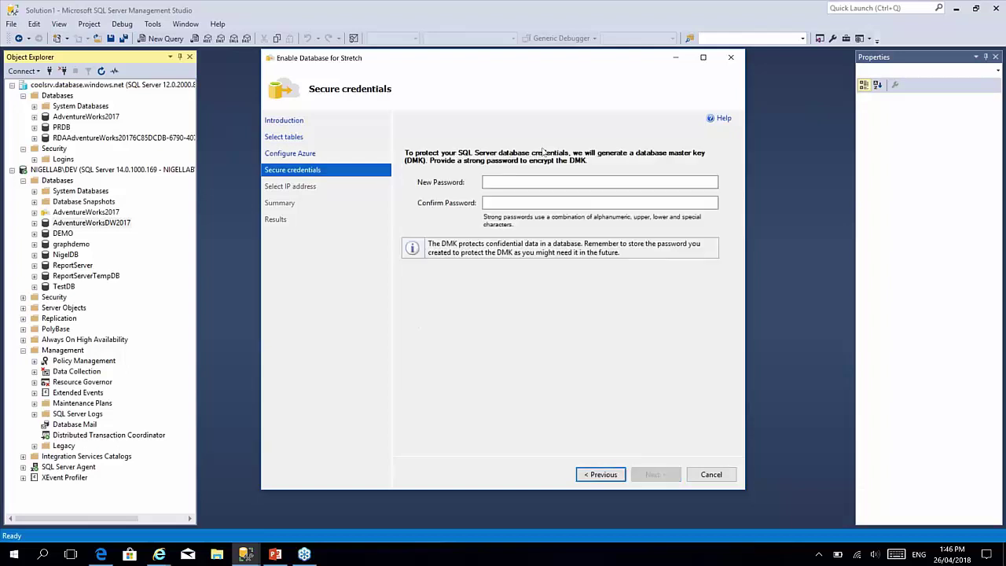
- Enter and confirm the database master key password, then continue to the firewall step
left_click(520, 179)
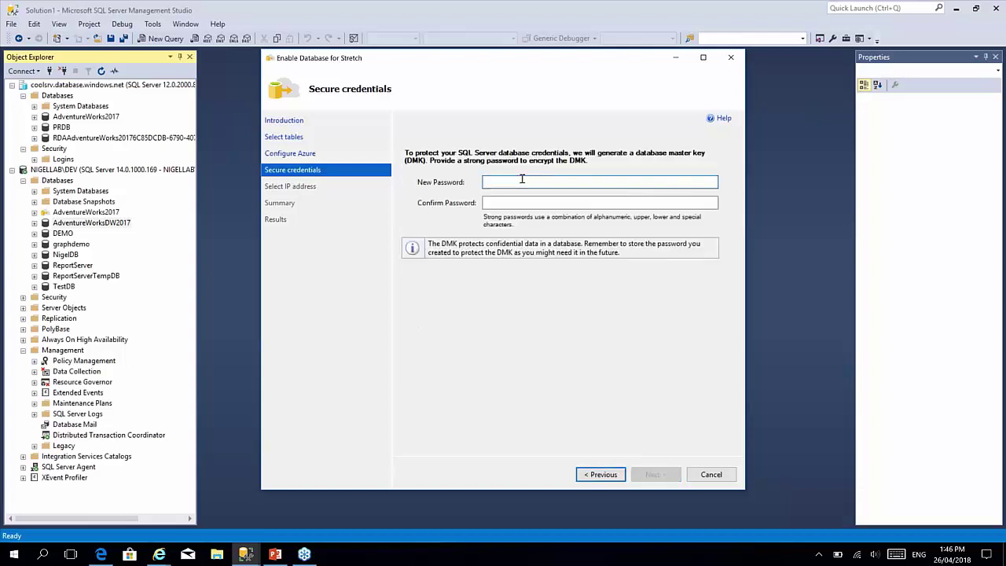
left_click(529, 201)
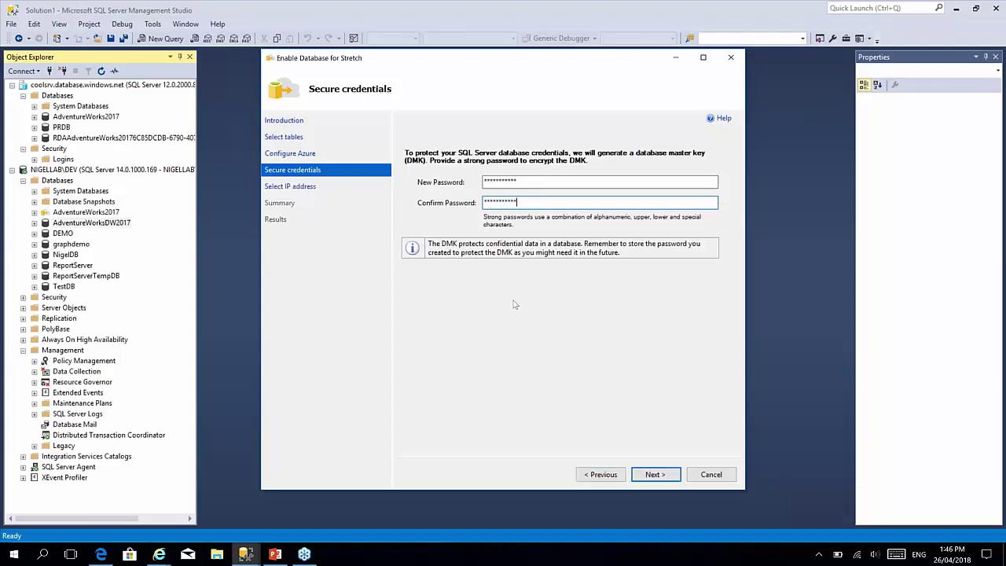
left_click(655, 474)
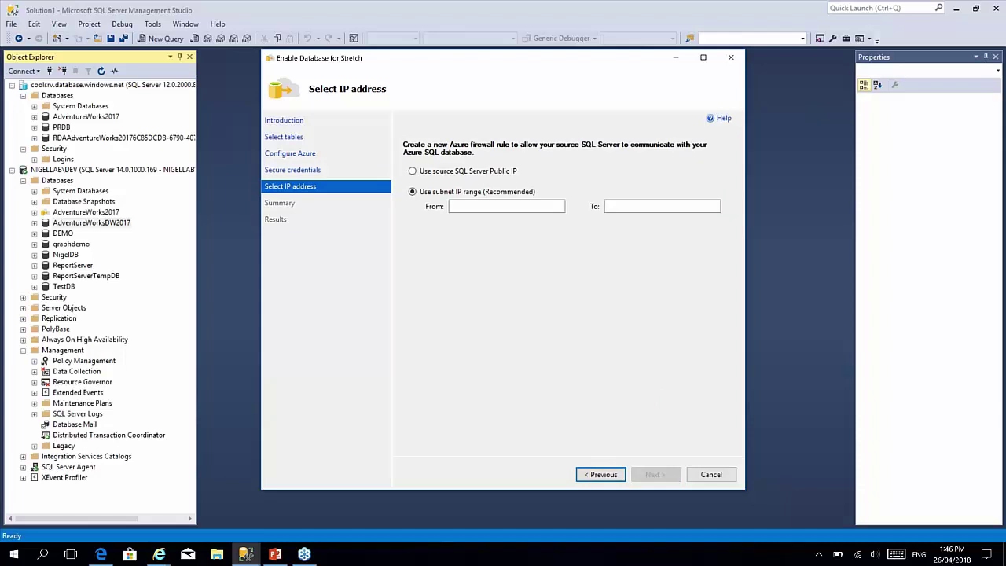
- Allow the source SQL Server public IP through the firewall, review the summary, and finish
left_click(505, 172)
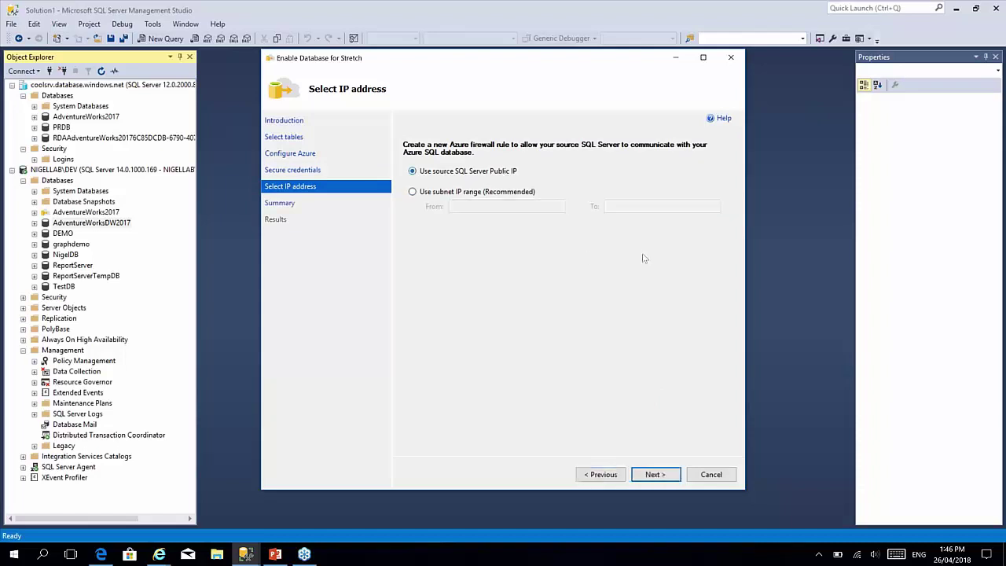
left_click(656, 475)
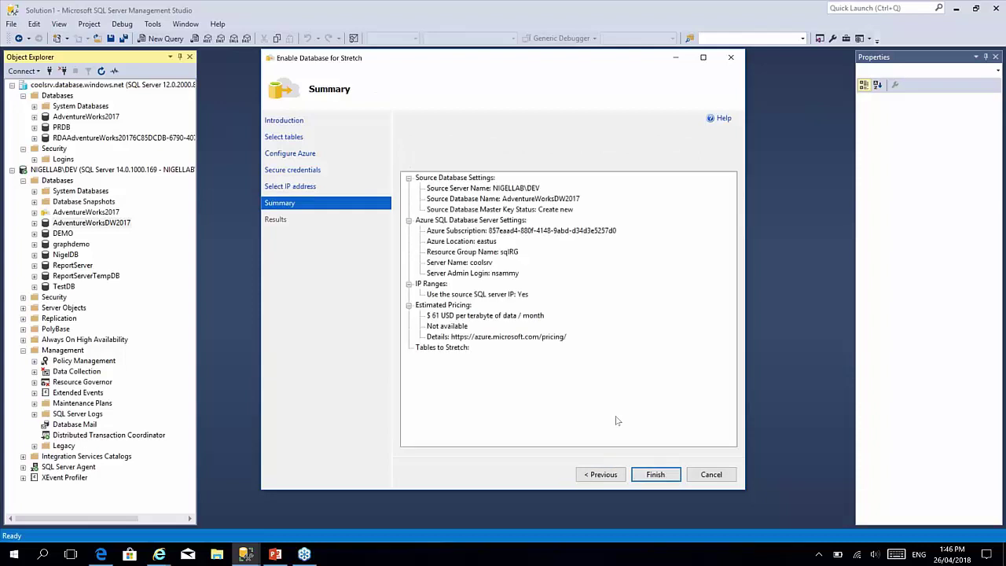
left_click(655, 475)
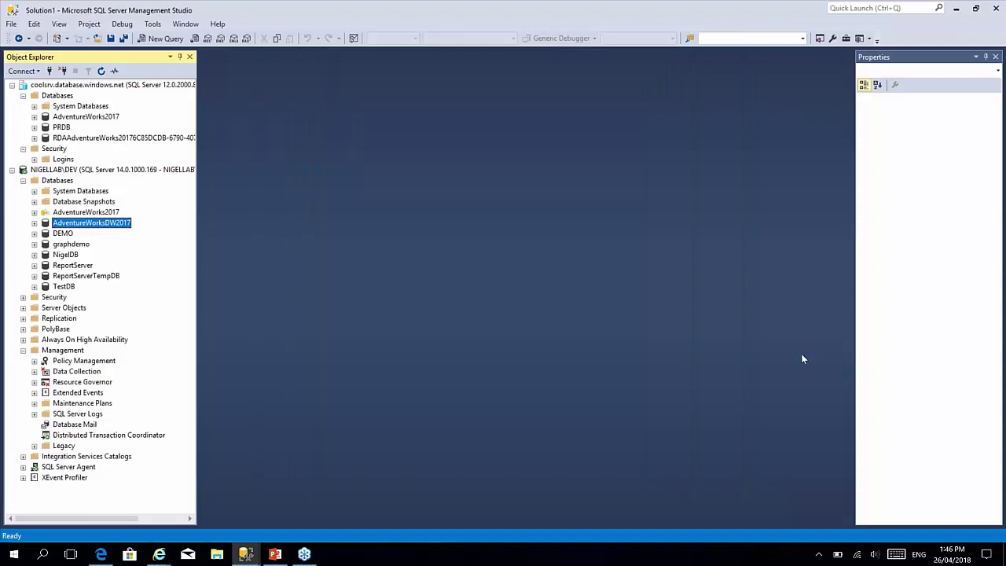
- Widen Object Explorer, expand the new RDA stretch database, and dismiss the catalog view error
left_click(67, 213)
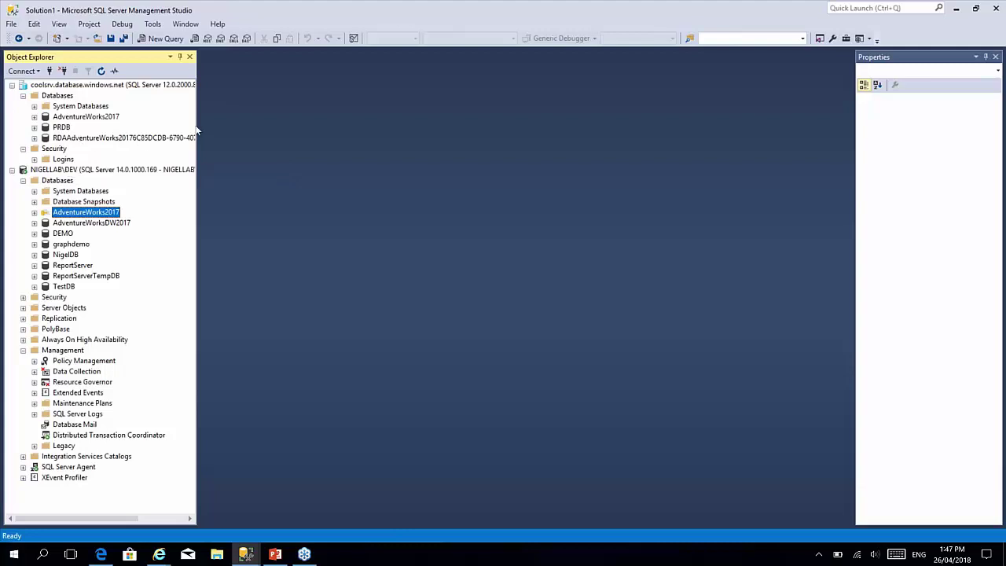
left_click_drag(196, 128, 272, 131)
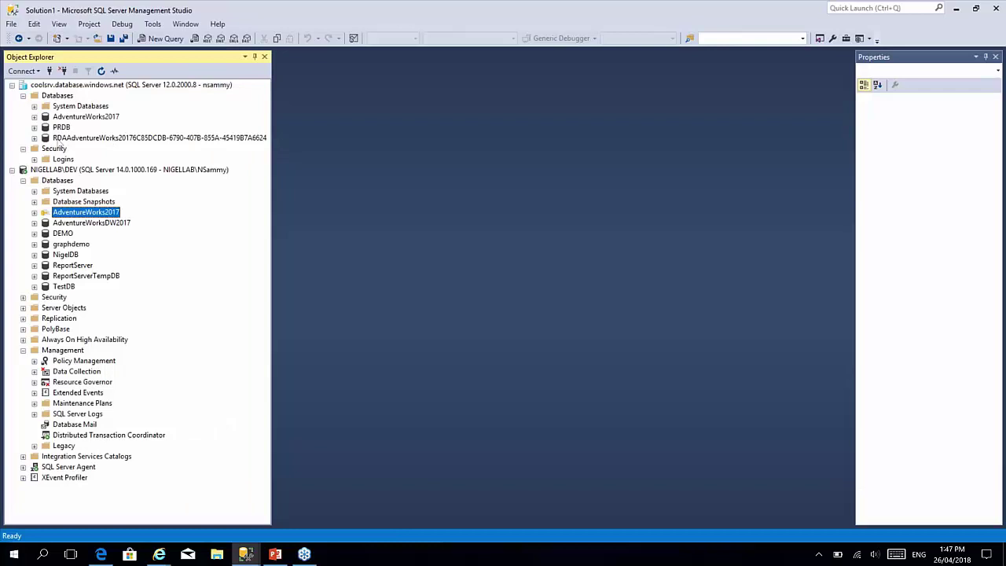
left_click(33, 138)
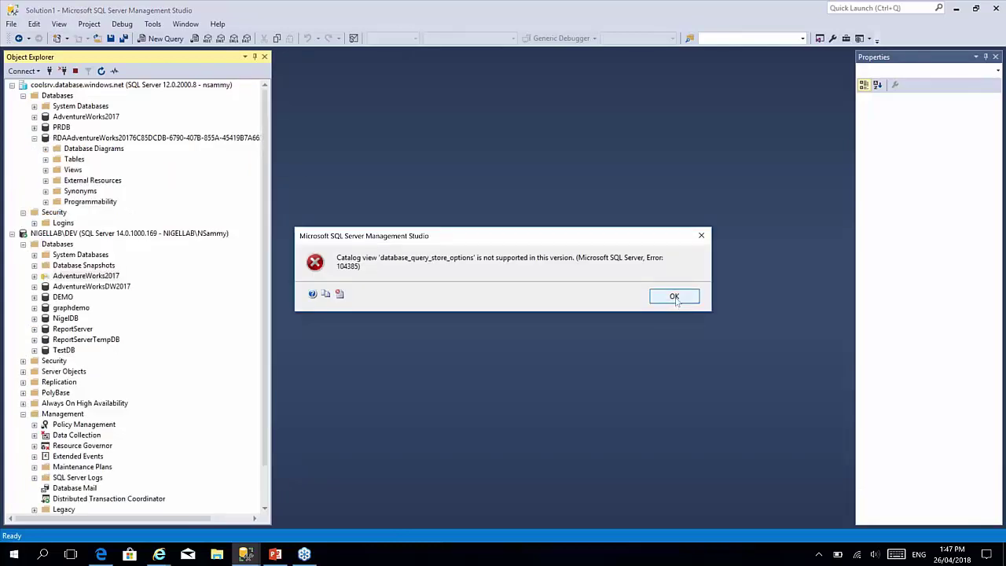
left_click(671, 297)
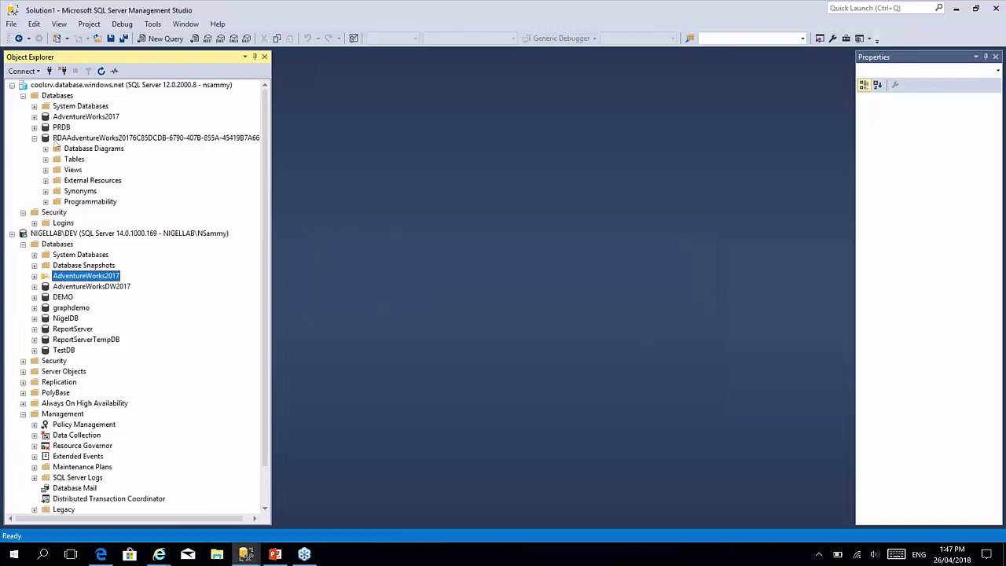
- Try the stretch database's Properties, dismiss the unsupported 'Stretch' edition error, and switch to Edge
right_click(57, 140)
left_click(120, 294)
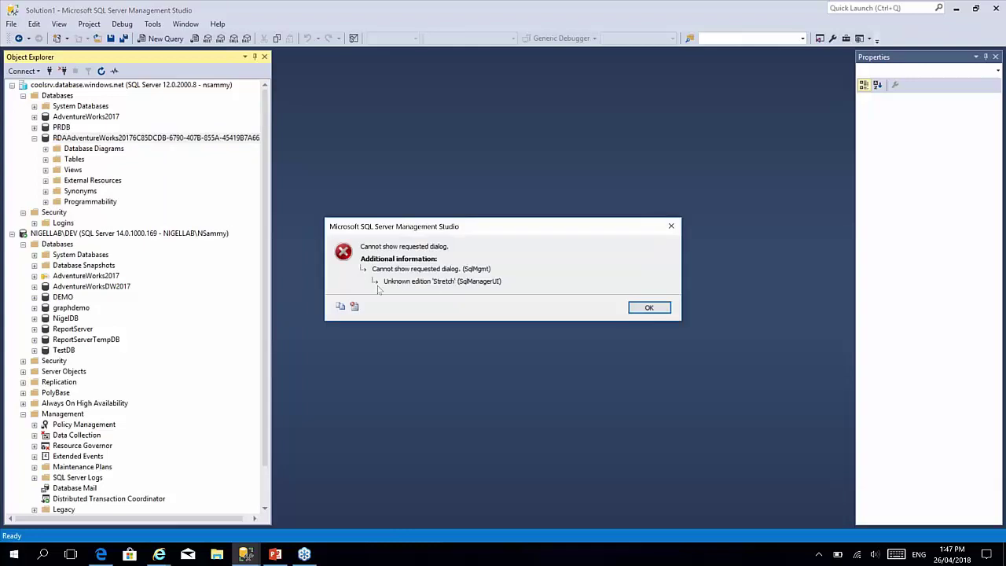
left_click(649, 308)
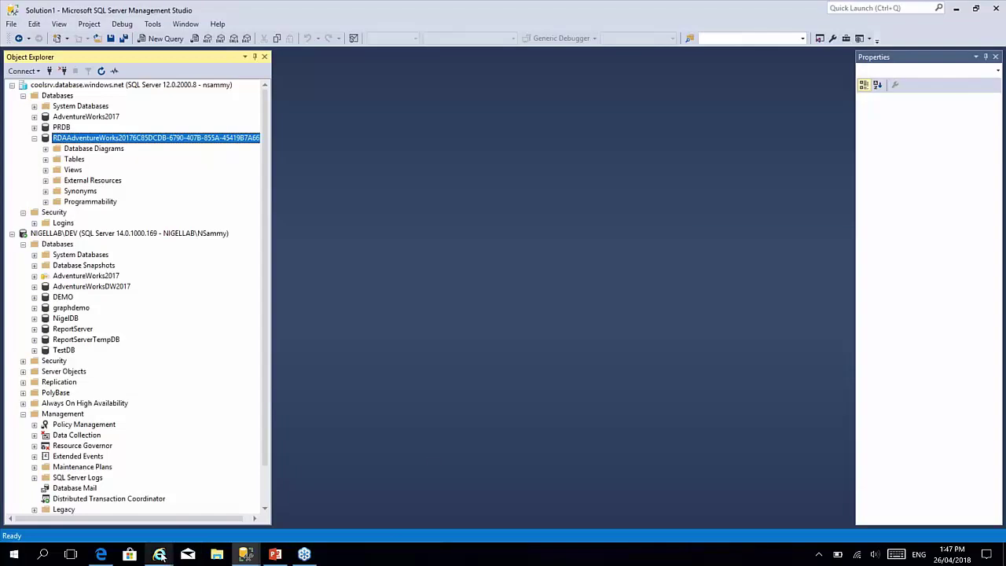
left_click(101, 555)
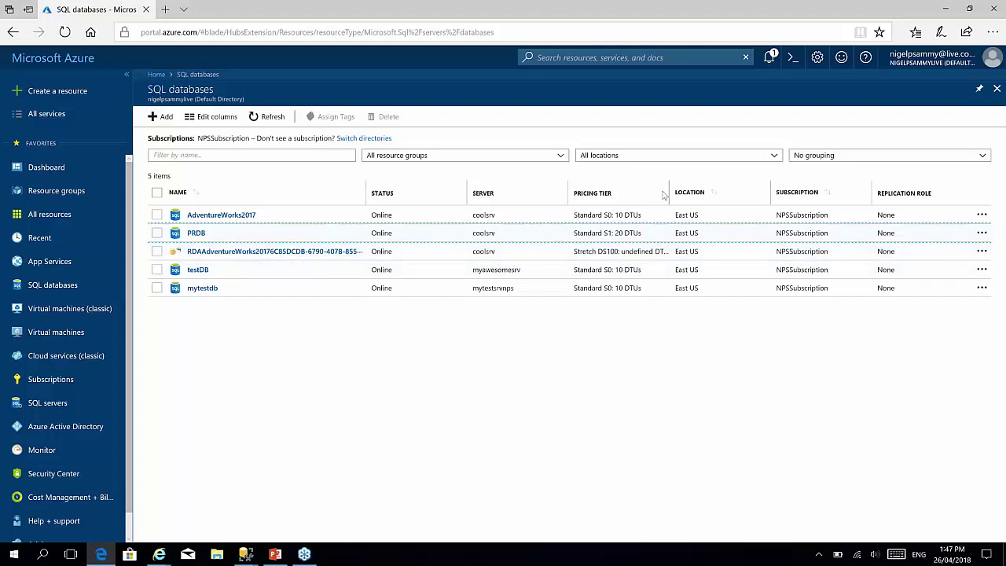
- Widen the Pricing Tier column and bring up actions for the RDAAdventureWorks row
left_click_drag(669, 189, 731, 191)
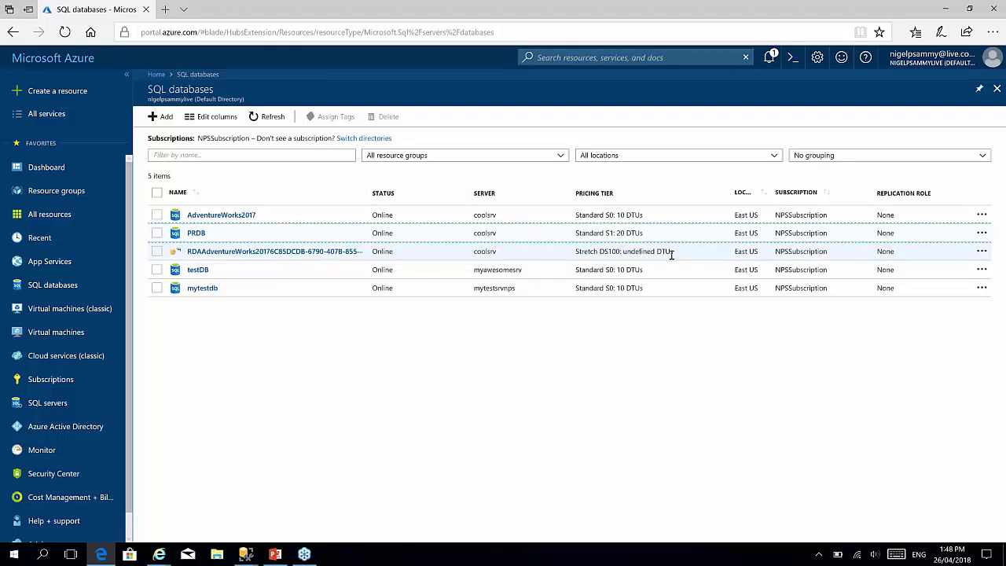
right_click(307, 257)
- Open RDAAdventureWorks's Properties and highlight its Stretch DS100: 750 DTUs pricing tier
left_click(298, 252)
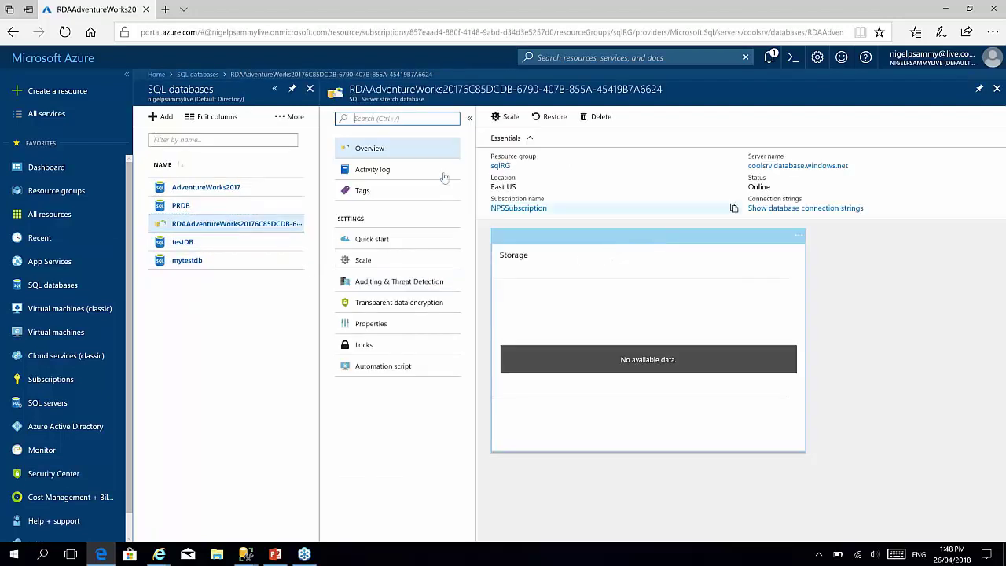
left_click(375, 327)
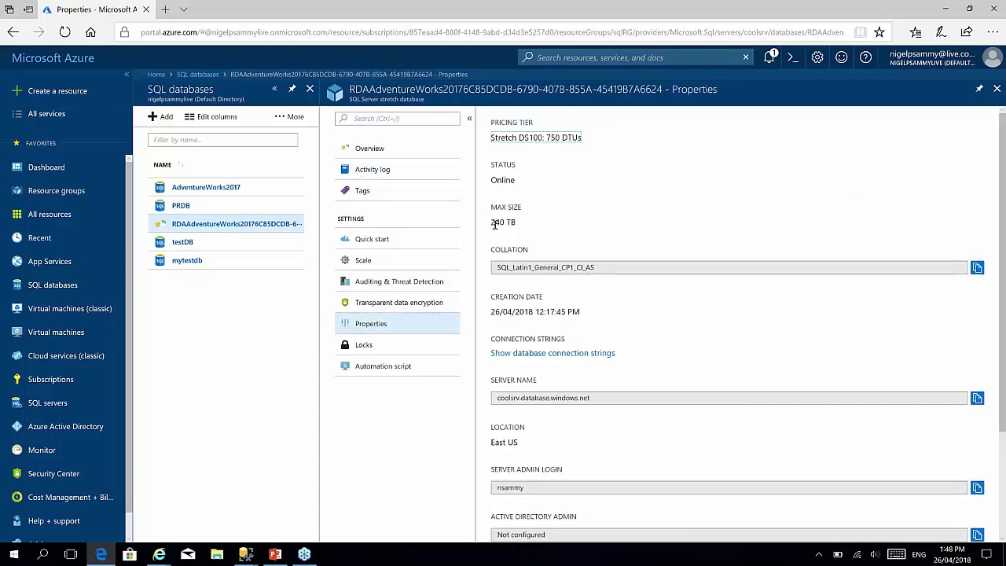
left_click_drag(583, 138, 547, 140)
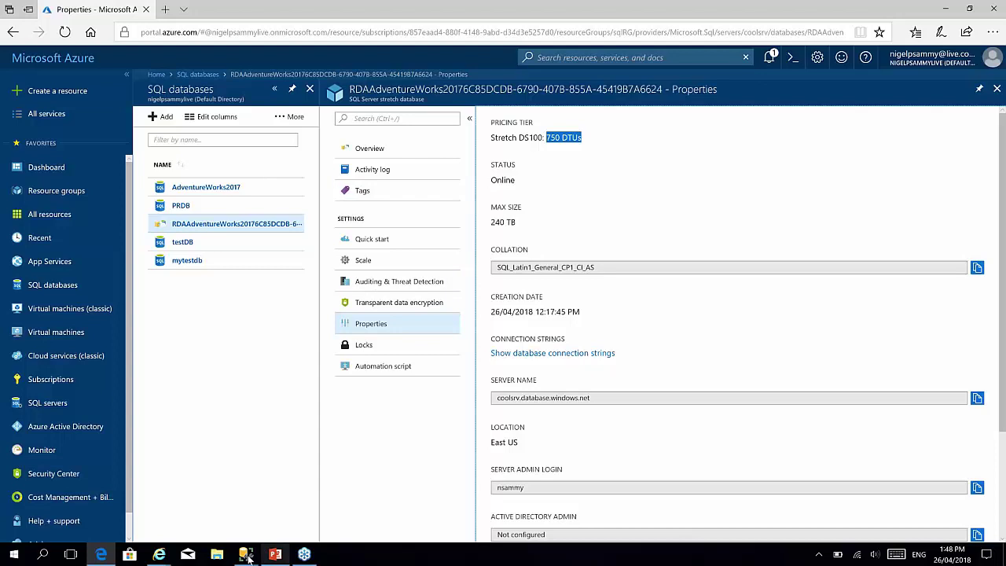
mouse_move(250, 554)
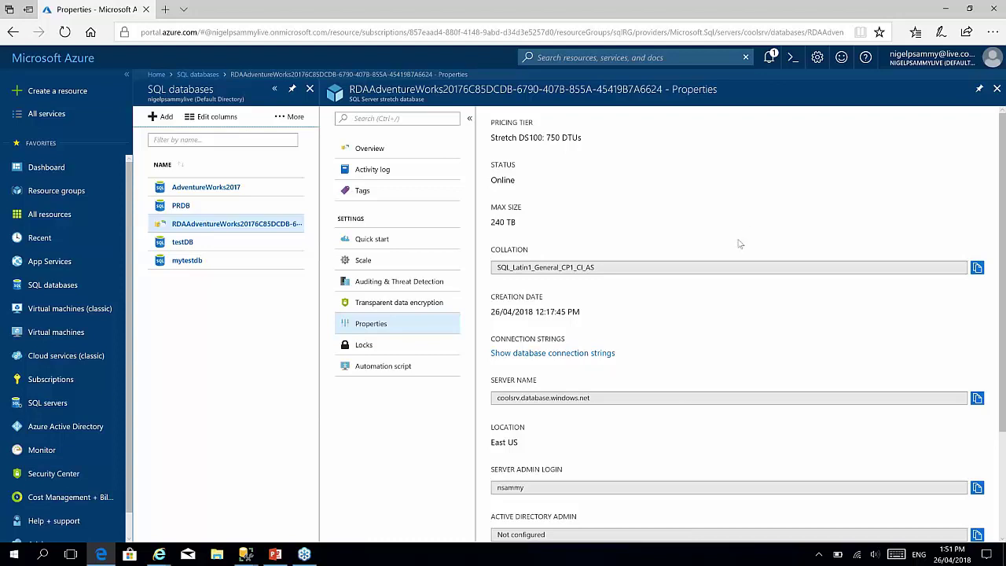
- In Management Studio, collapse the stretch database and tidy coolsrv's AdventureWorks2017 folders
mouse_move(246, 553)
left_click(240, 493)
left_click(35, 139)
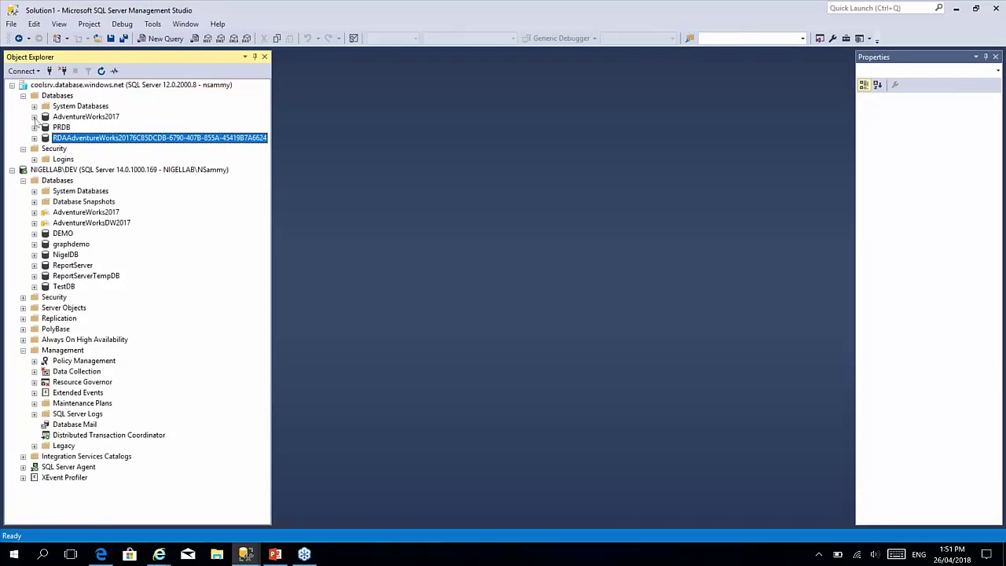
left_click(35, 117)
left_click(45, 192)
left_click(45, 202)
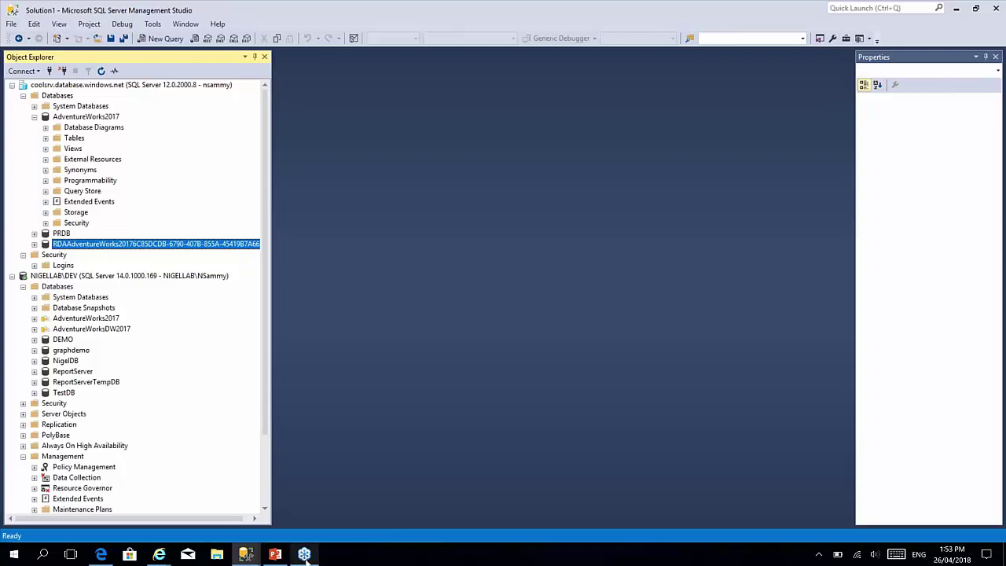
- Bring the finished Enable Database for Stretch wizard forward and close it
left_click(245, 554)
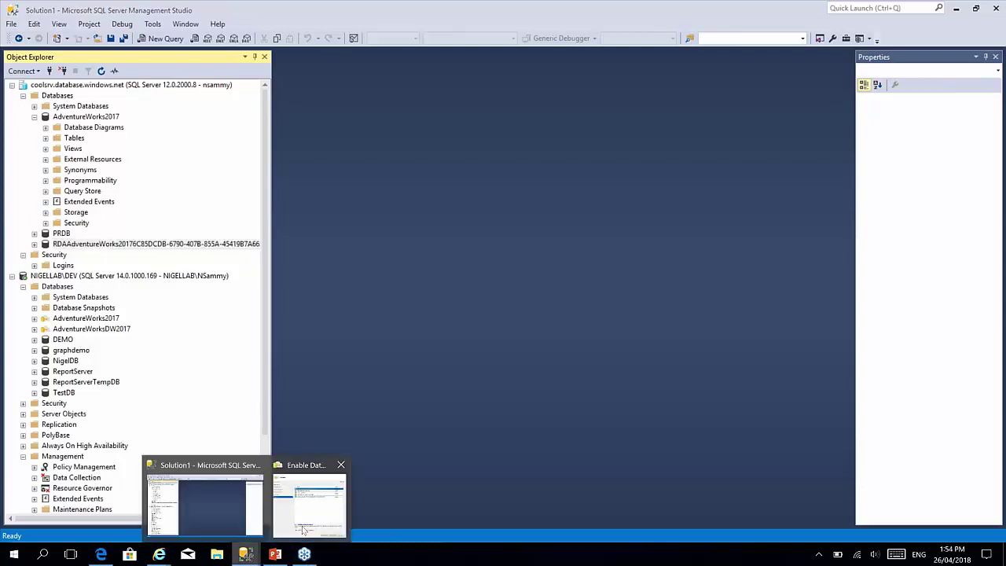
left_click(304, 531)
left_click(707, 480)
- Refresh coolsrv's Databases folder and expand it to reveal RDAAdventureWorksDW2017
left_click(33, 106)
left_click(23, 95)
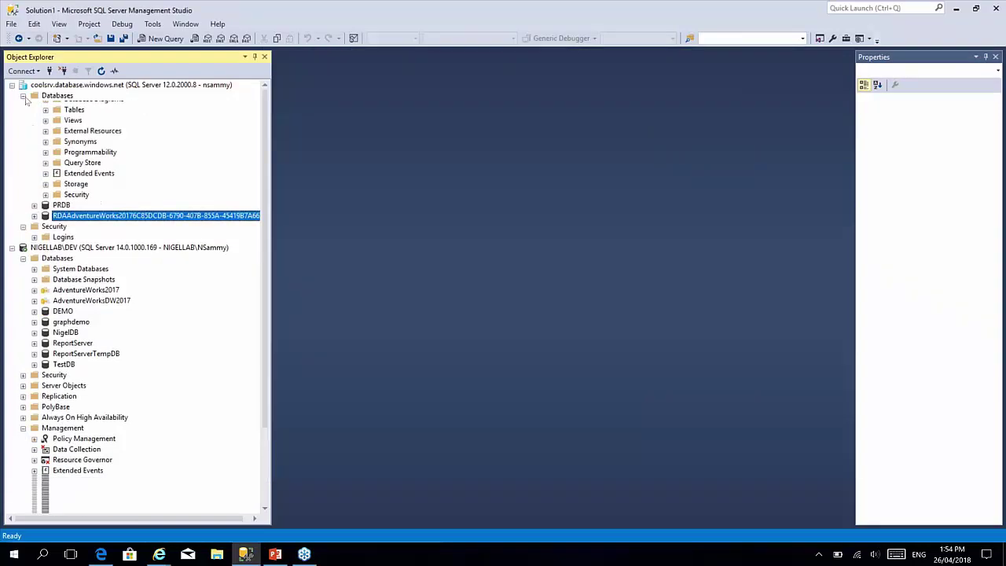
right_click(69, 98)
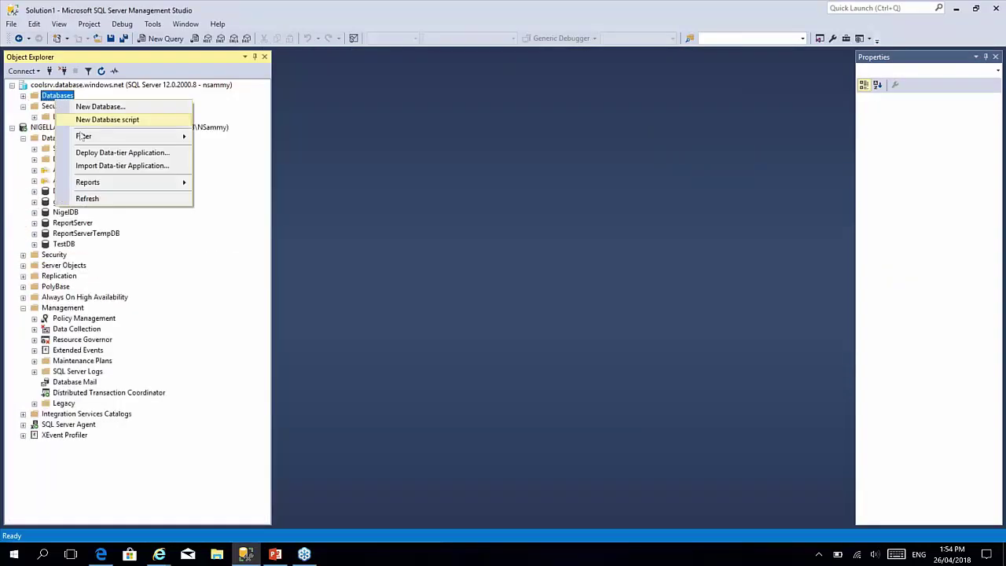
left_click(94, 205)
left_click(23, 95)
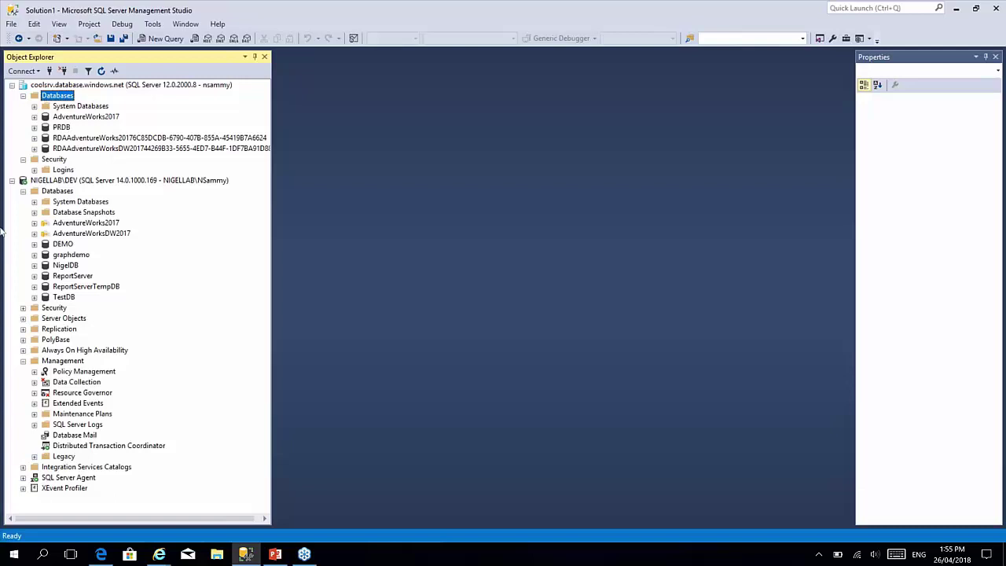
- Bring up the Azure portal in Edge and show PRDB's Geo-Replication page, primary in East US
left_click(104, 557)
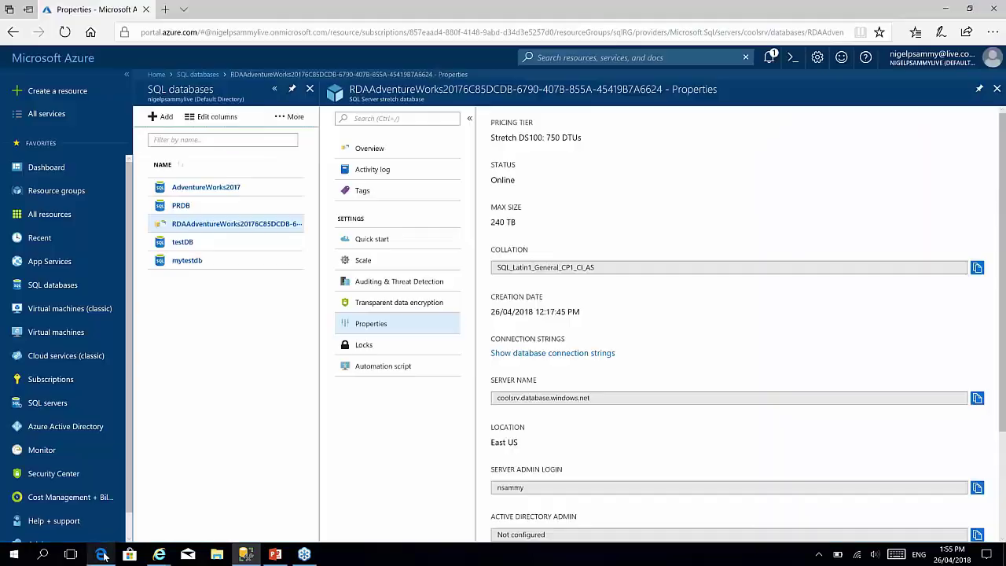
left_click(180, 206)
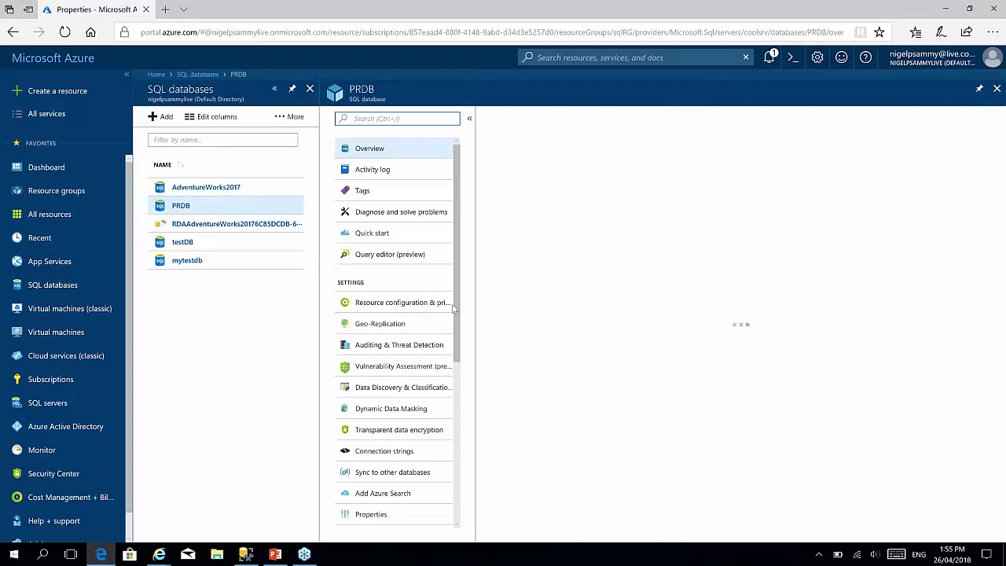
left_click(399, 326)
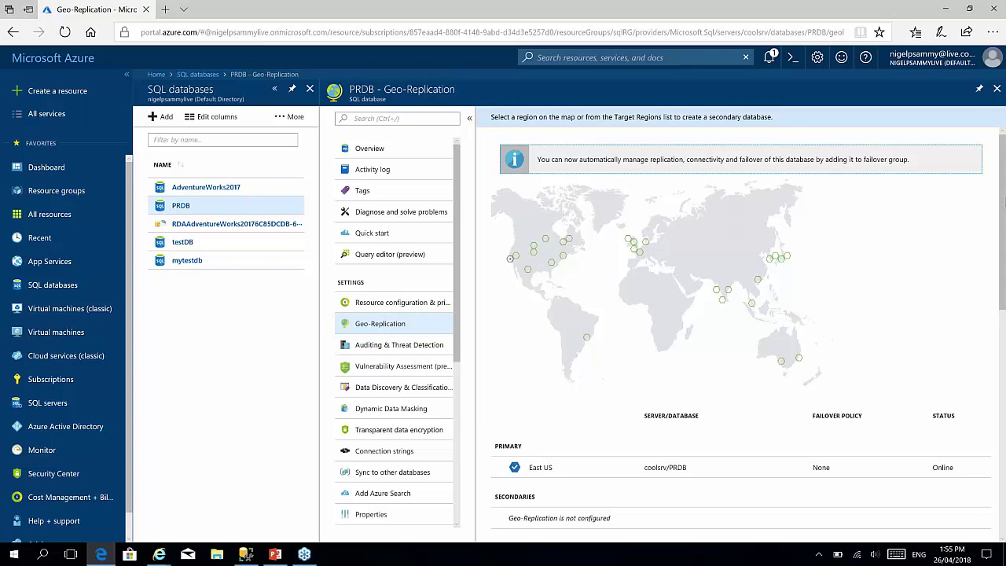
scroll(1003, 207, "down", 4)
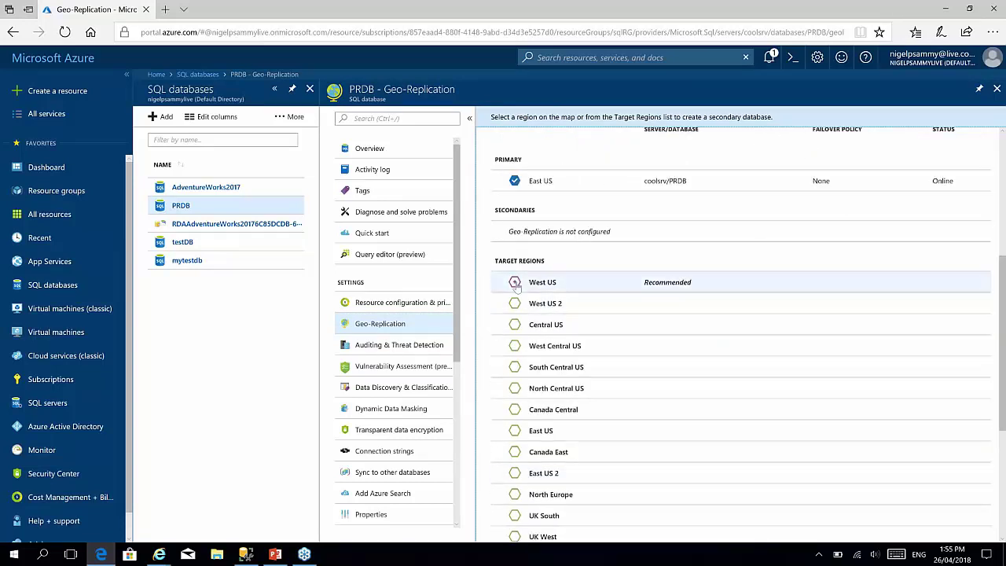
left_click(515, 330)
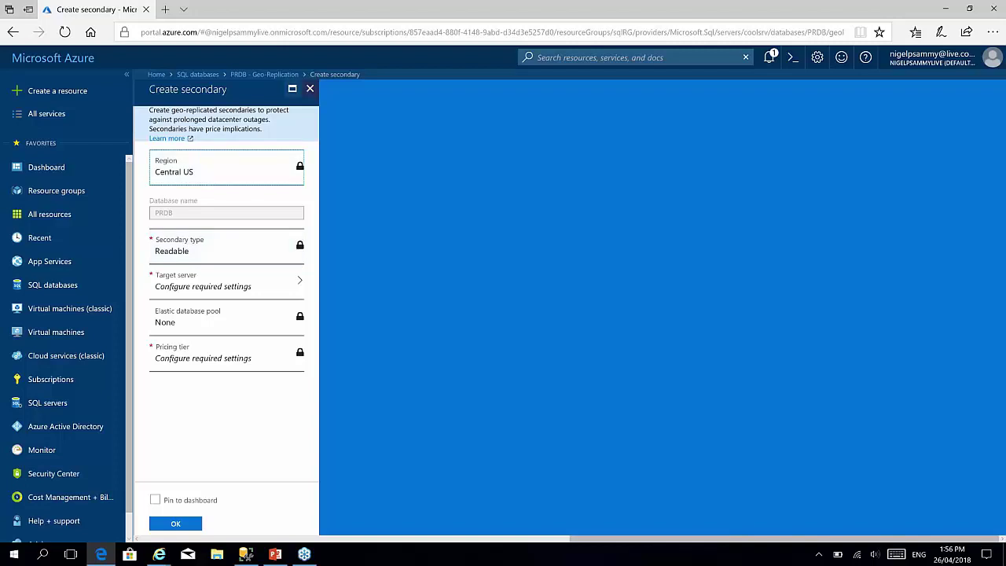
left_click(310, 89)
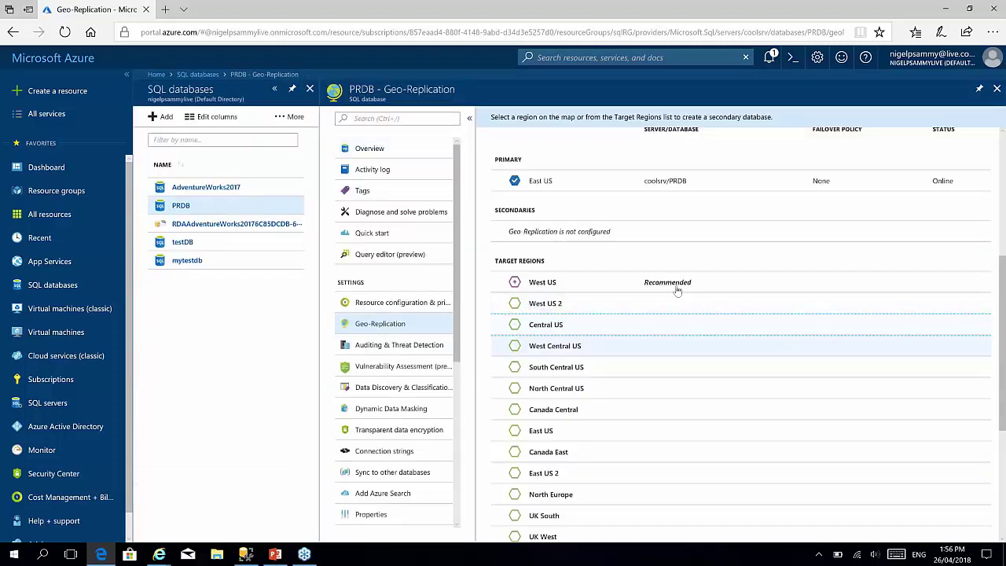
scroll(1002, 232, "up", 4)
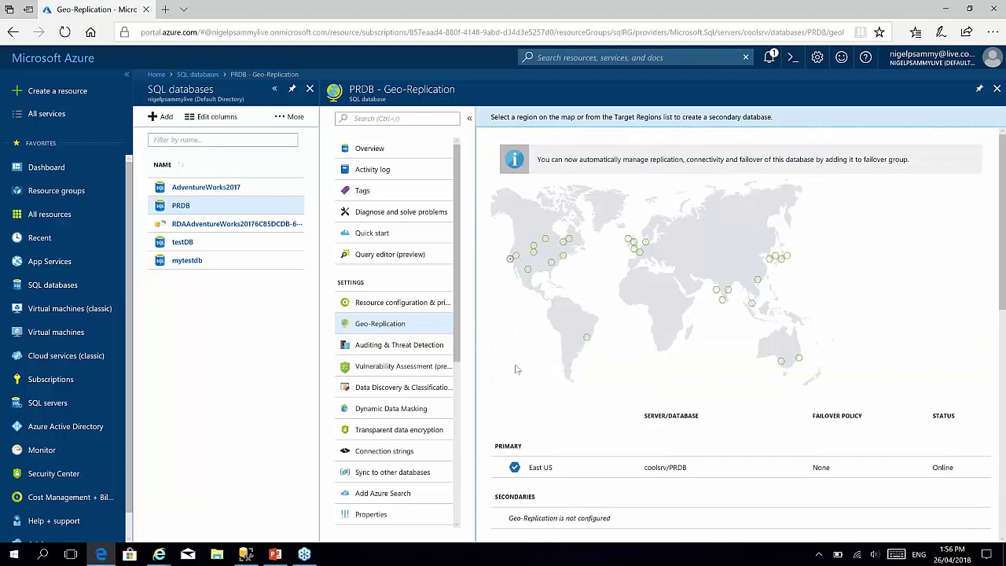
left_click_drag(1004, 229, 1002, 555)
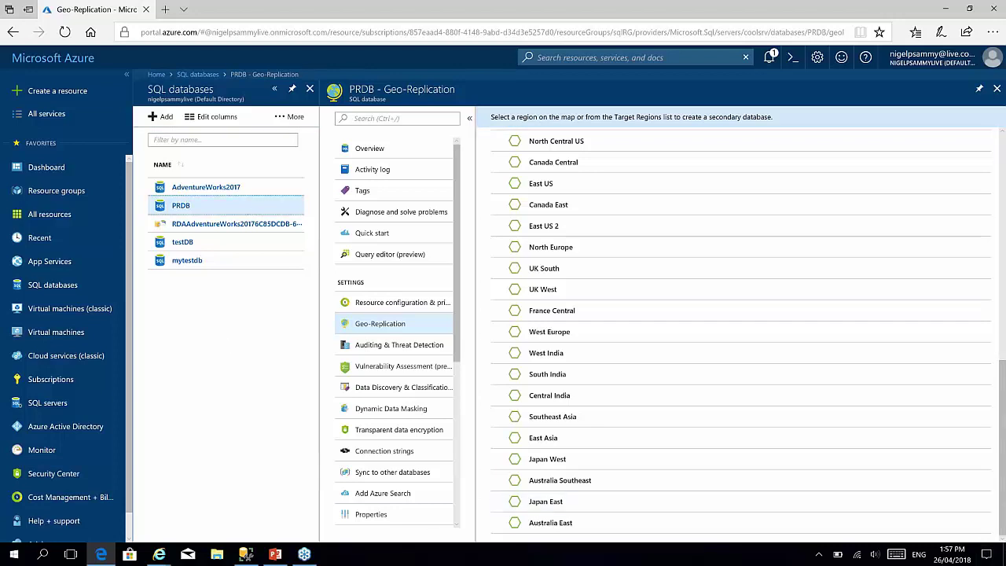
left_click(188, 205)
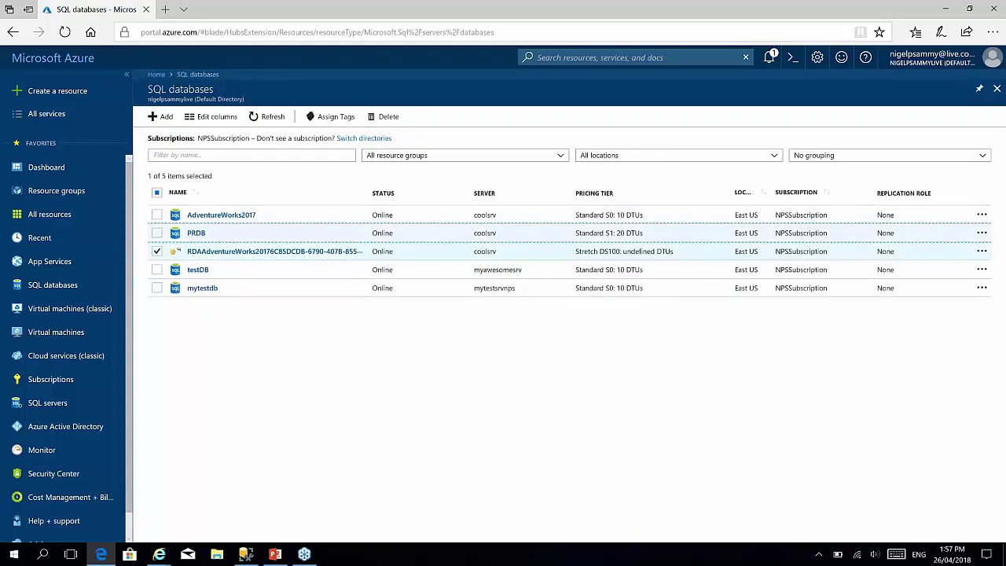
- Open PRDB's point-in-time Restore form, then close it and confirm discarding the unsaved edits
left_click(196, 234)
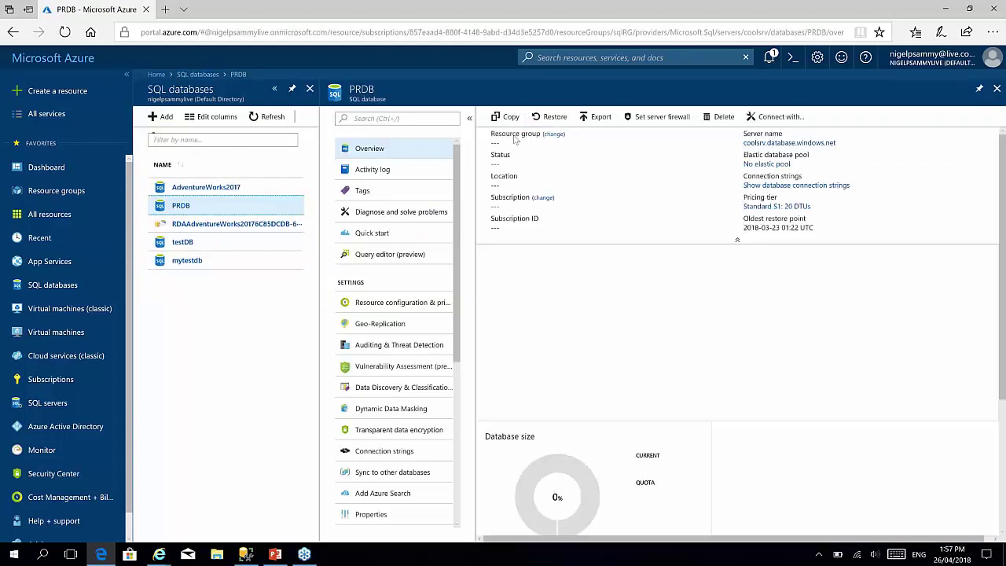
left_click(549, 116)
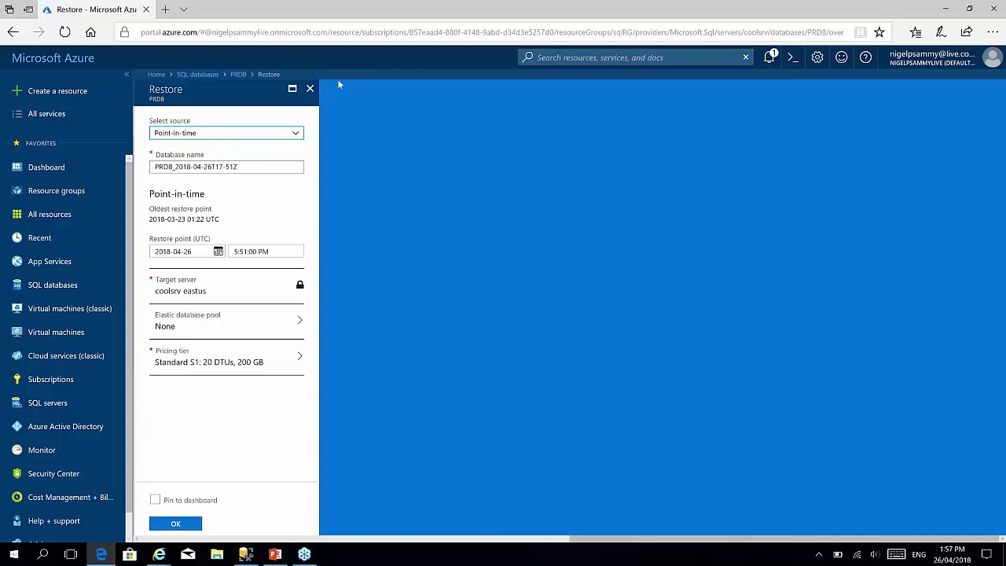
left_click(309, 88)
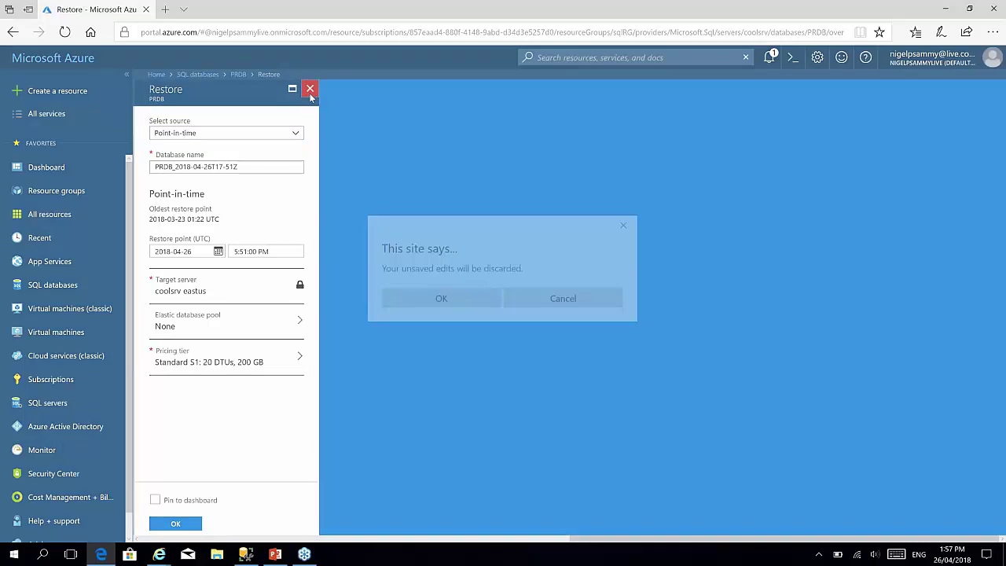
left_click(551, 304)
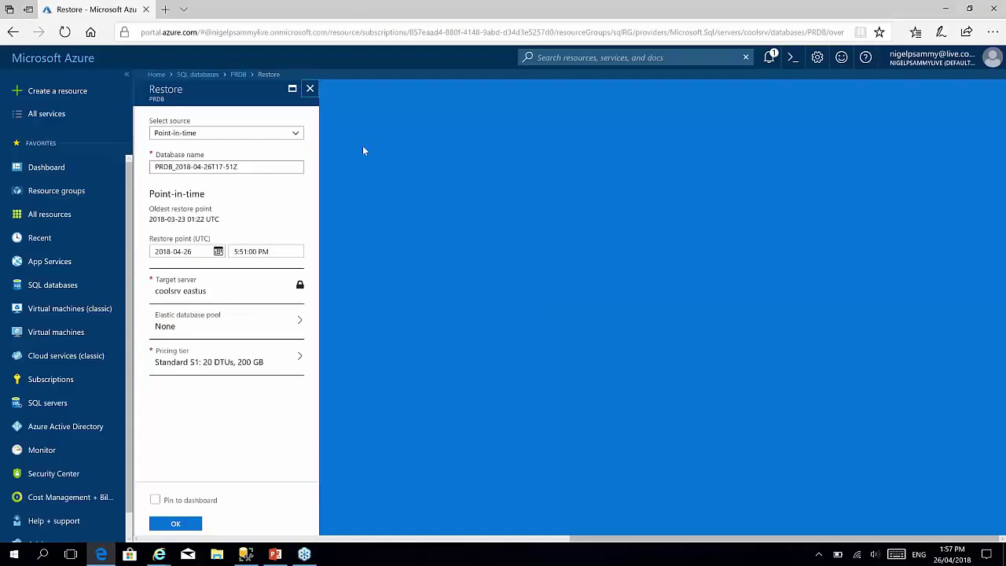
left_click(309, 88)
left_click(464, 321)
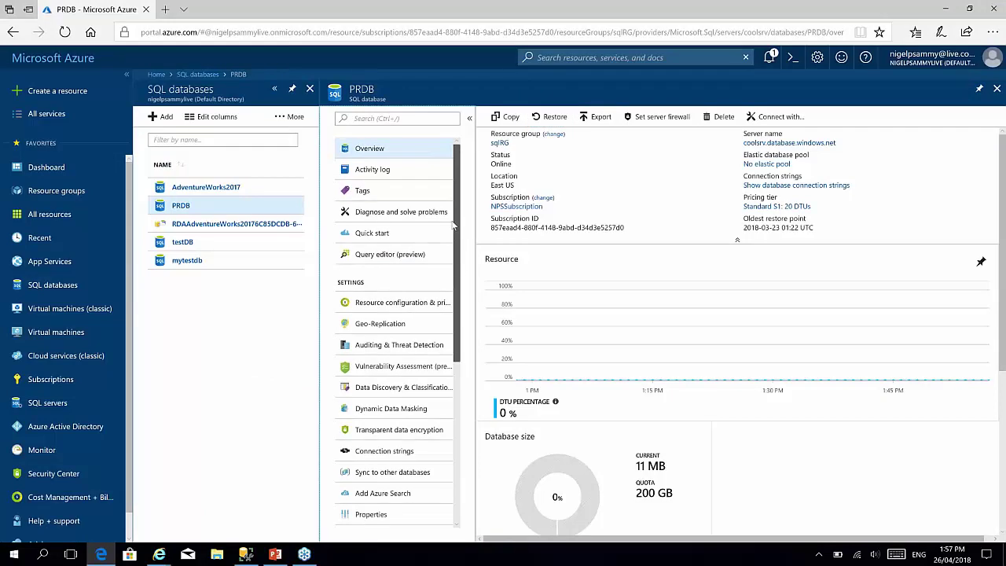
left_click_drag(456, 268, 469, 183)
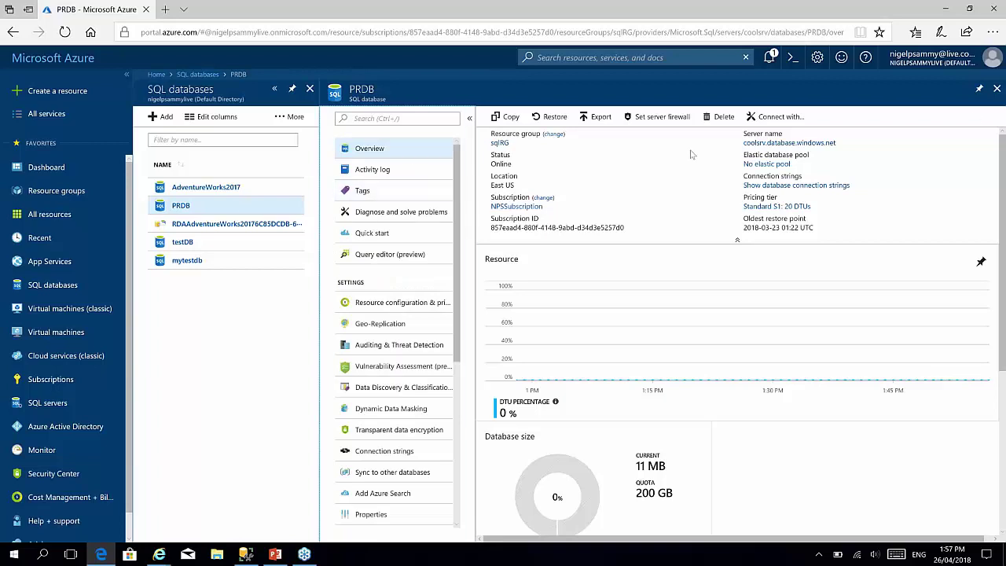
- Close and reopen PRDB, scrolling its resource menu down to Automation script
left_click(996, 88)
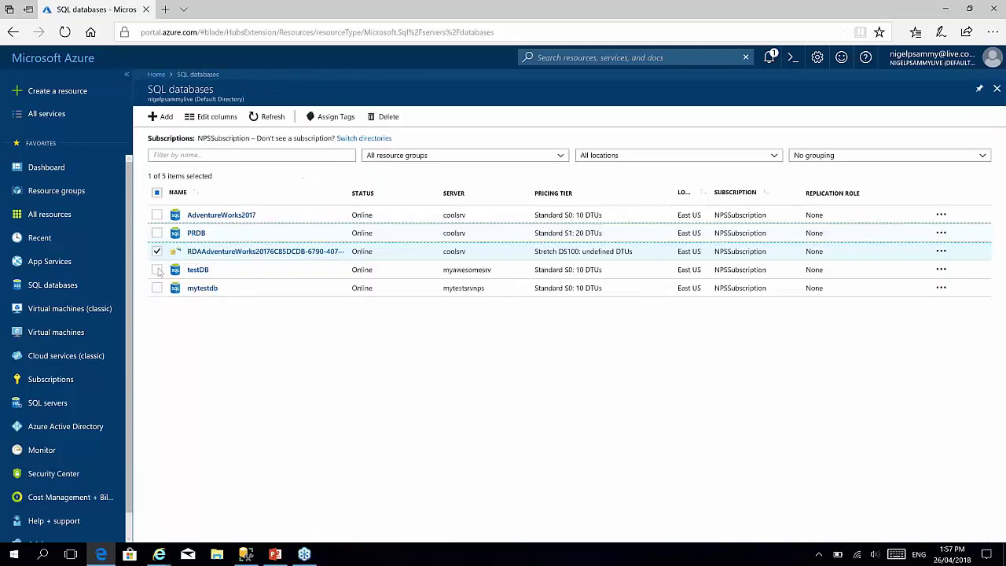
left_click(194, 234)
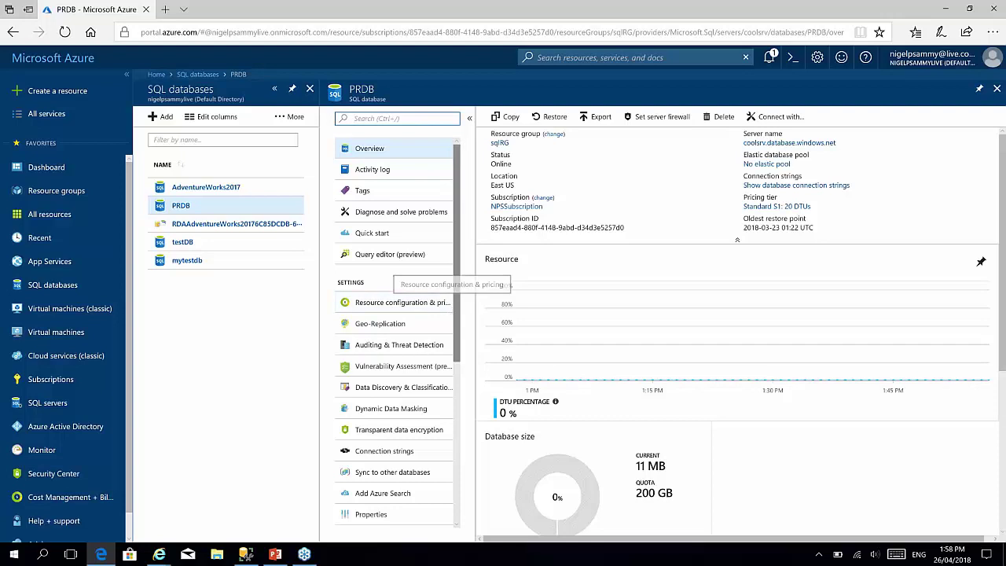
scroll(458, 322, "down", 3)
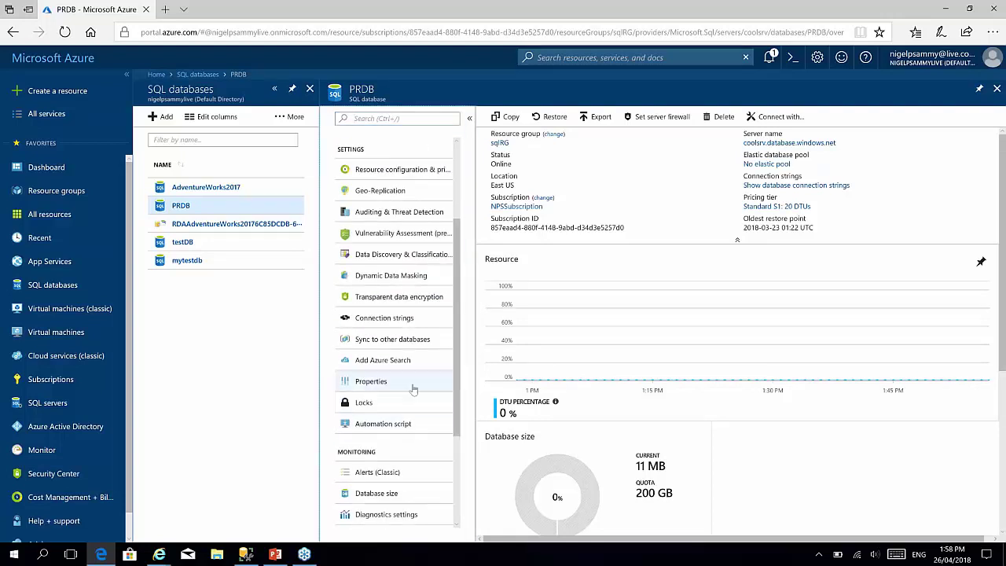
left_click_drag(455, 386, 460, 308)
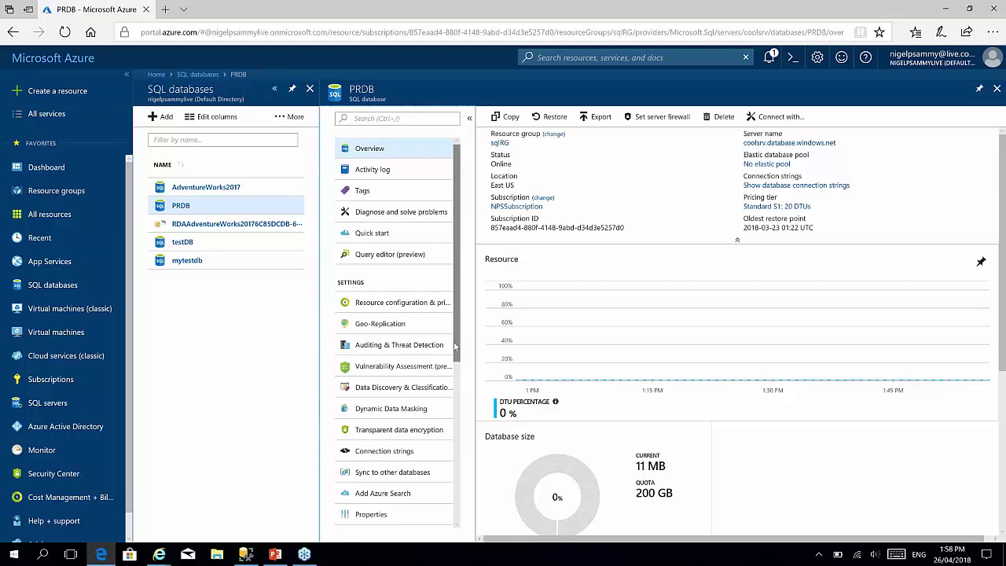
left_click_drag(461, 354, 459, 434)
- Review PRDB's Automation script deployment template, then close it to return to the five-database list
left_click(403, 405)
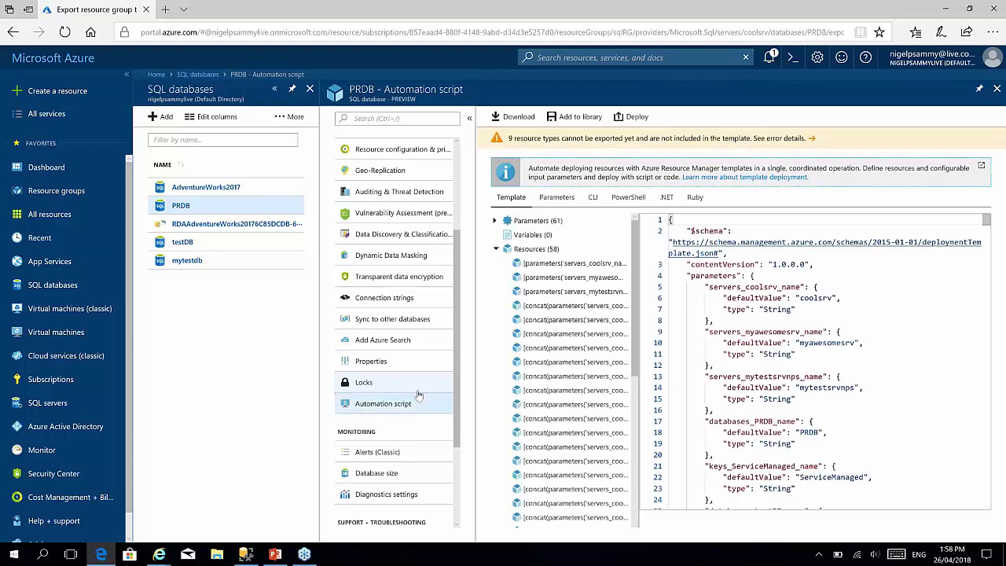
left_click_drag(371, 361, 400, 272)
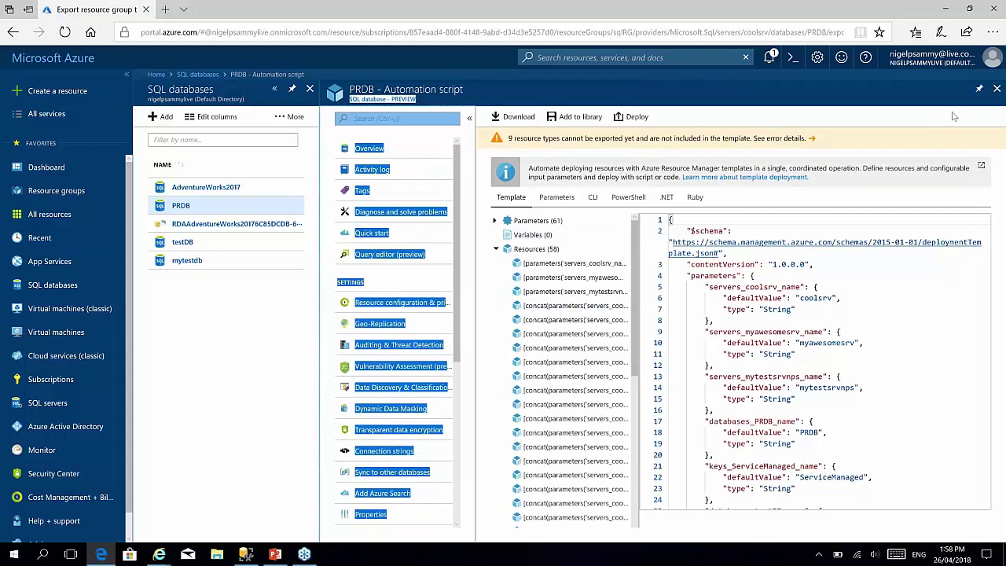
left_click(398, 275)
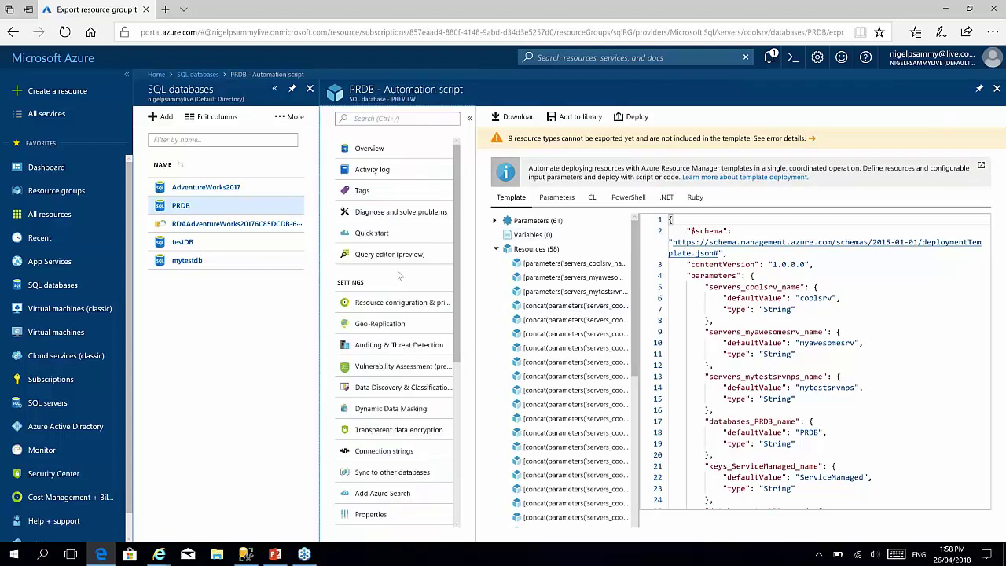
left_click(996, 91)
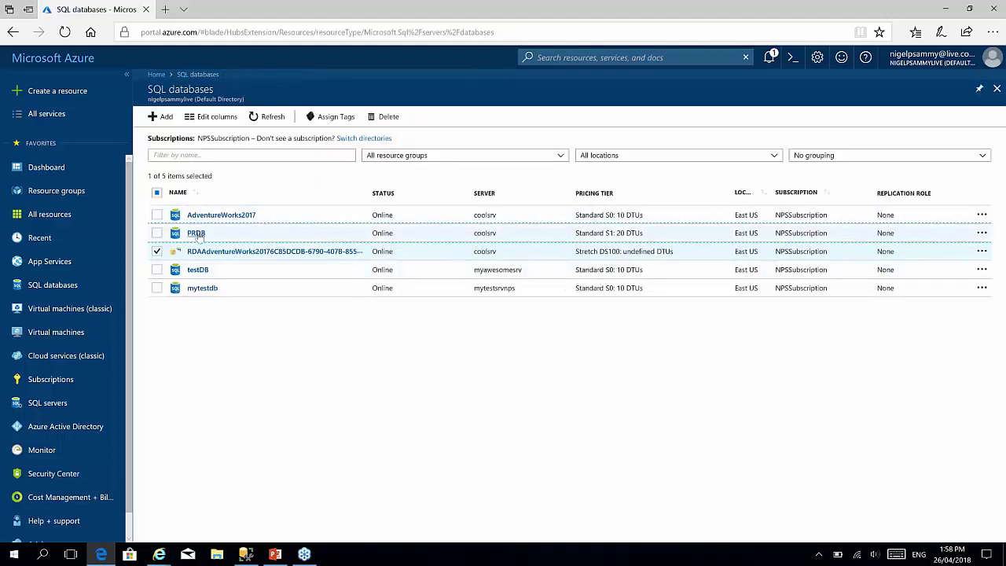
- Open PRDB's Restore page to inspect the Target server, then return to the PASS slideshow
left_click(196, 233)
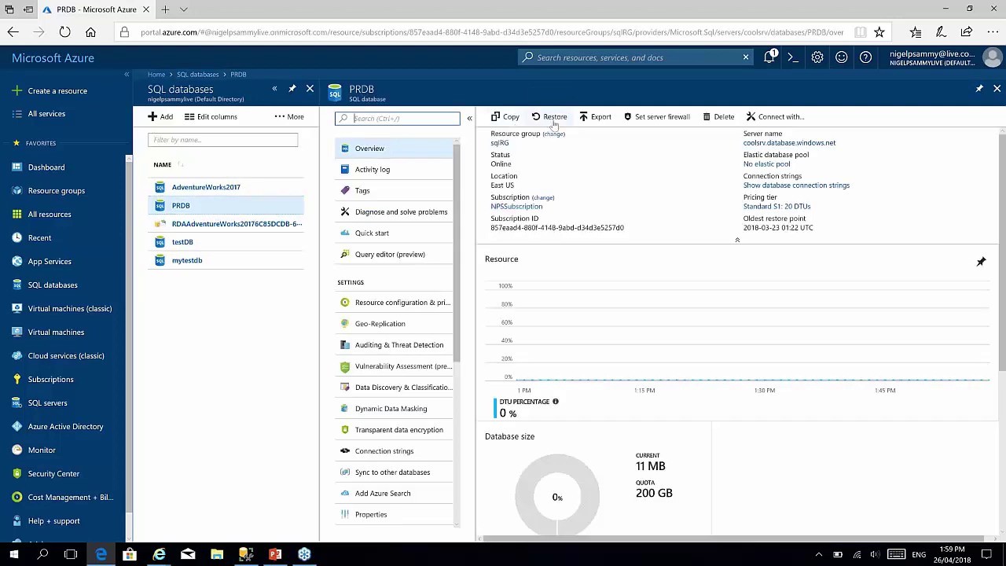
left_click(554, 118)
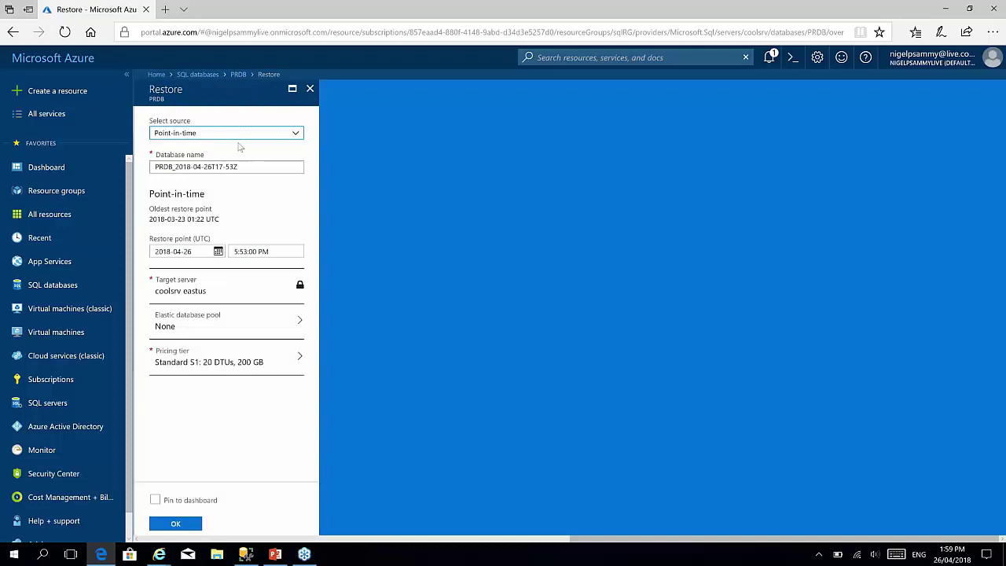
left_click(233, 292)
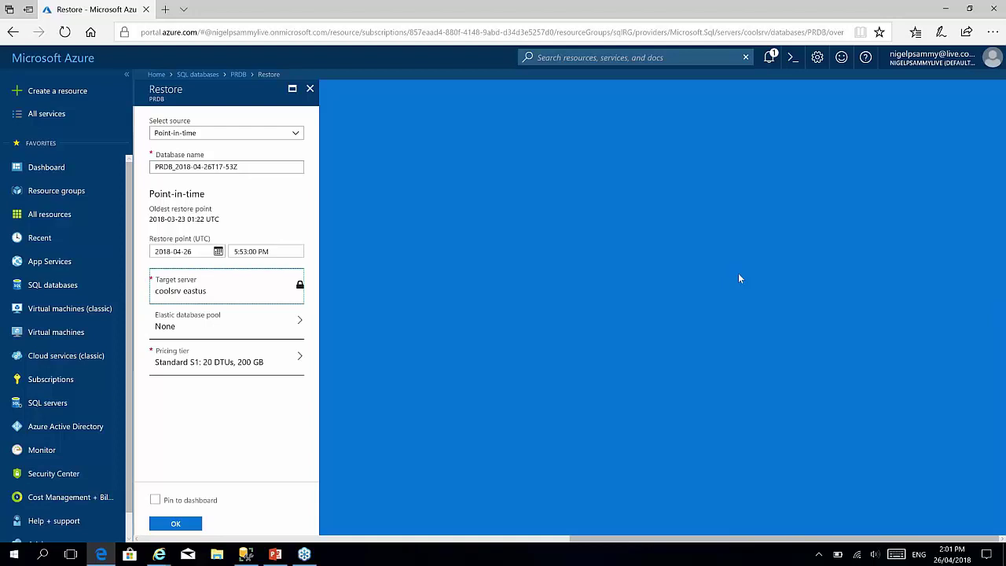
key("alt+Tab")
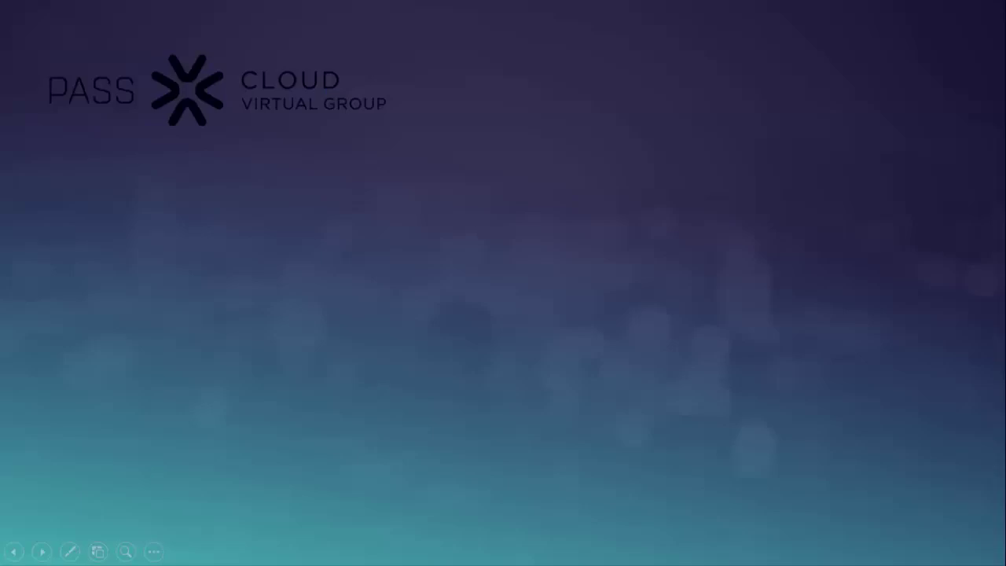